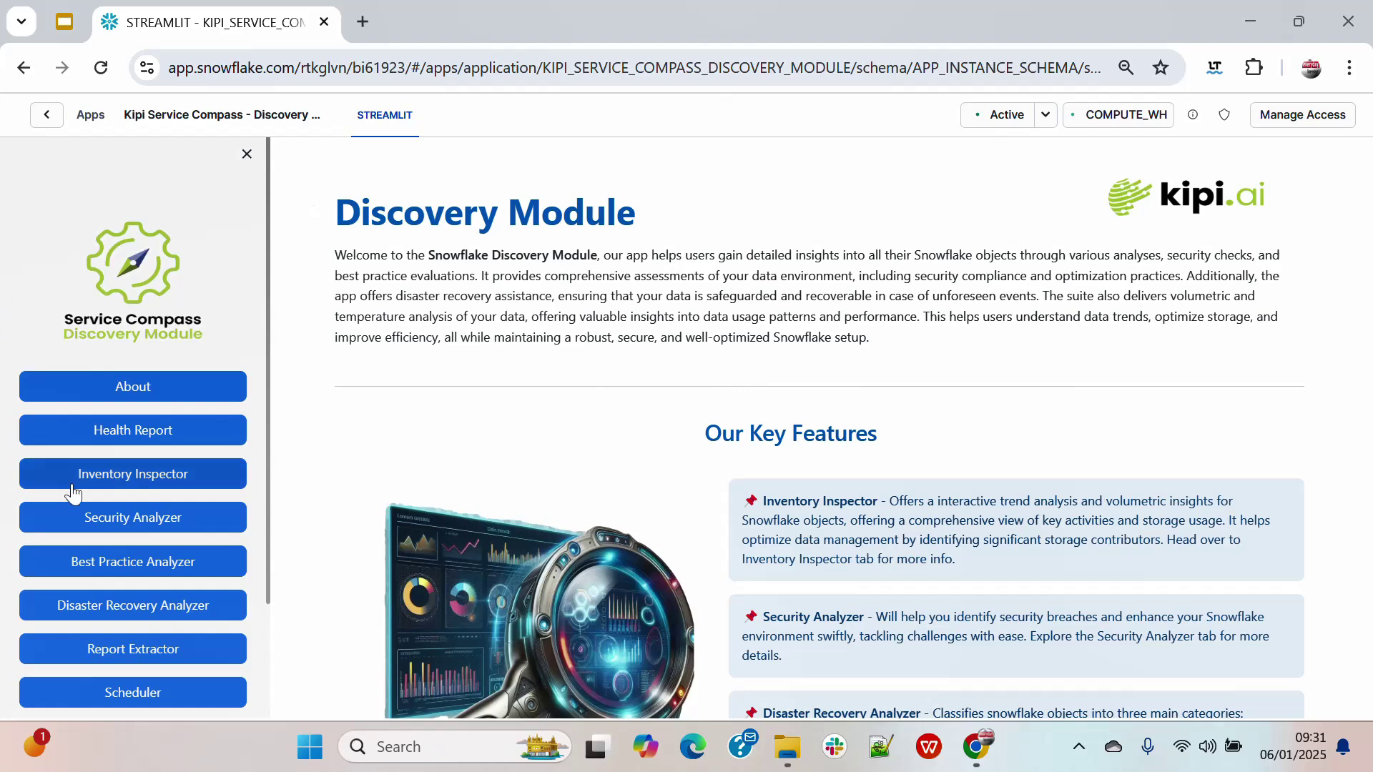
Open the Inventory Inspector module and set its inspect strategy to Database.
click(103, 482)
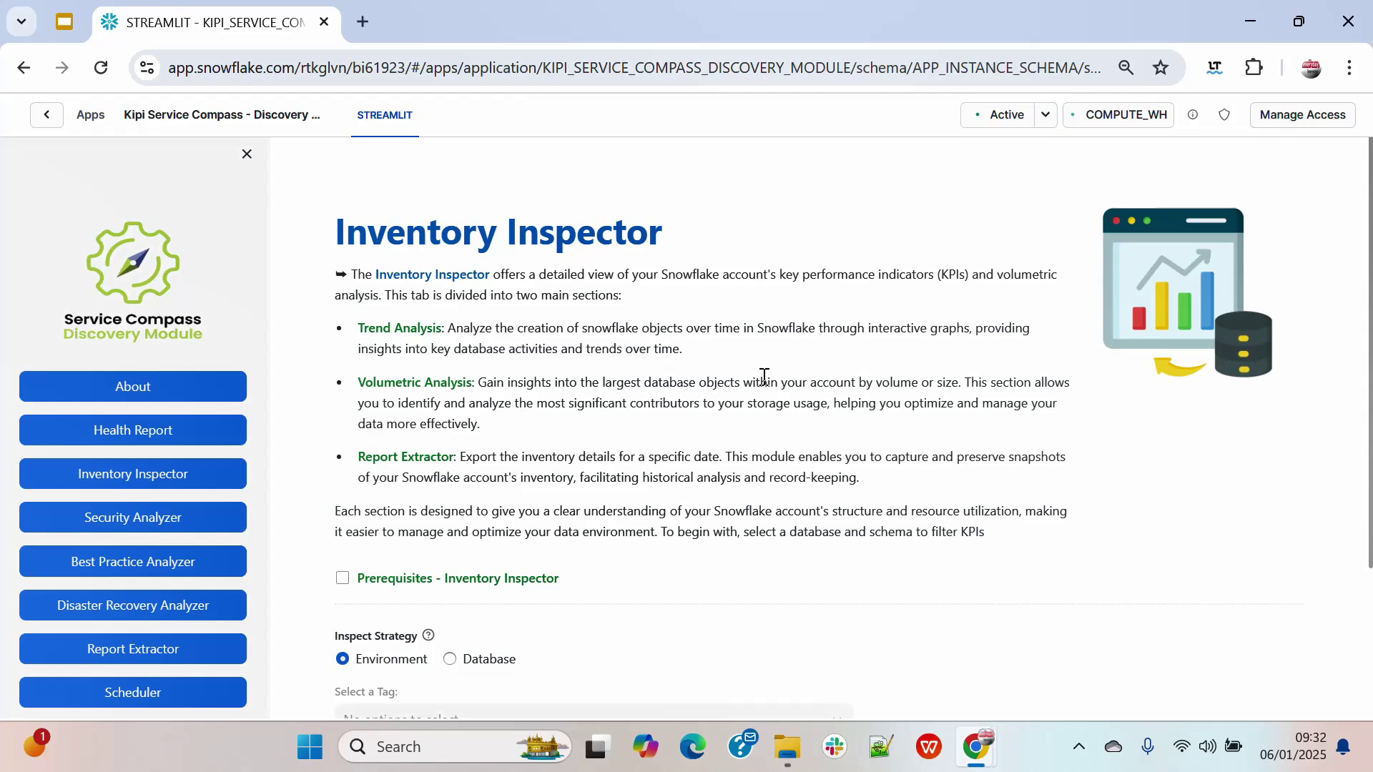
scroll(763, 376, down, 3)
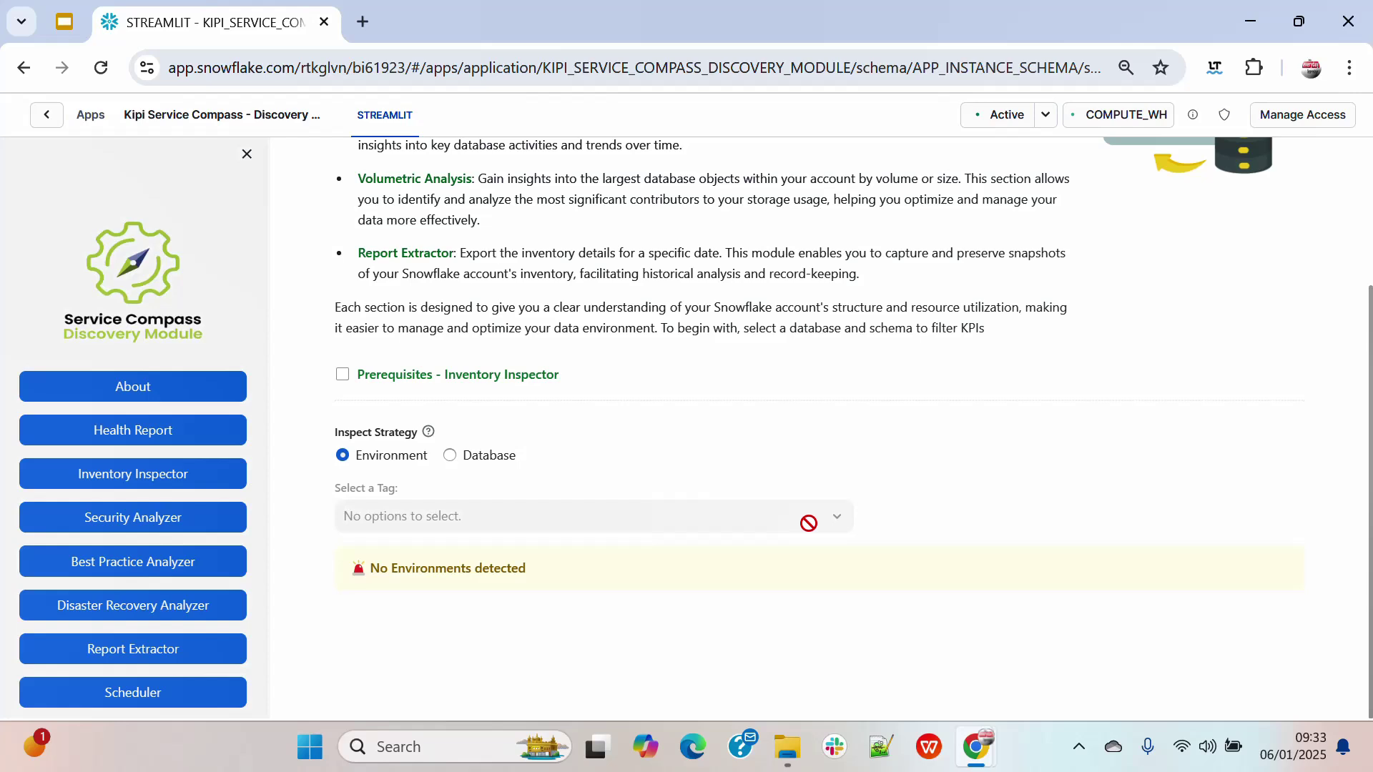
click(451, 458)
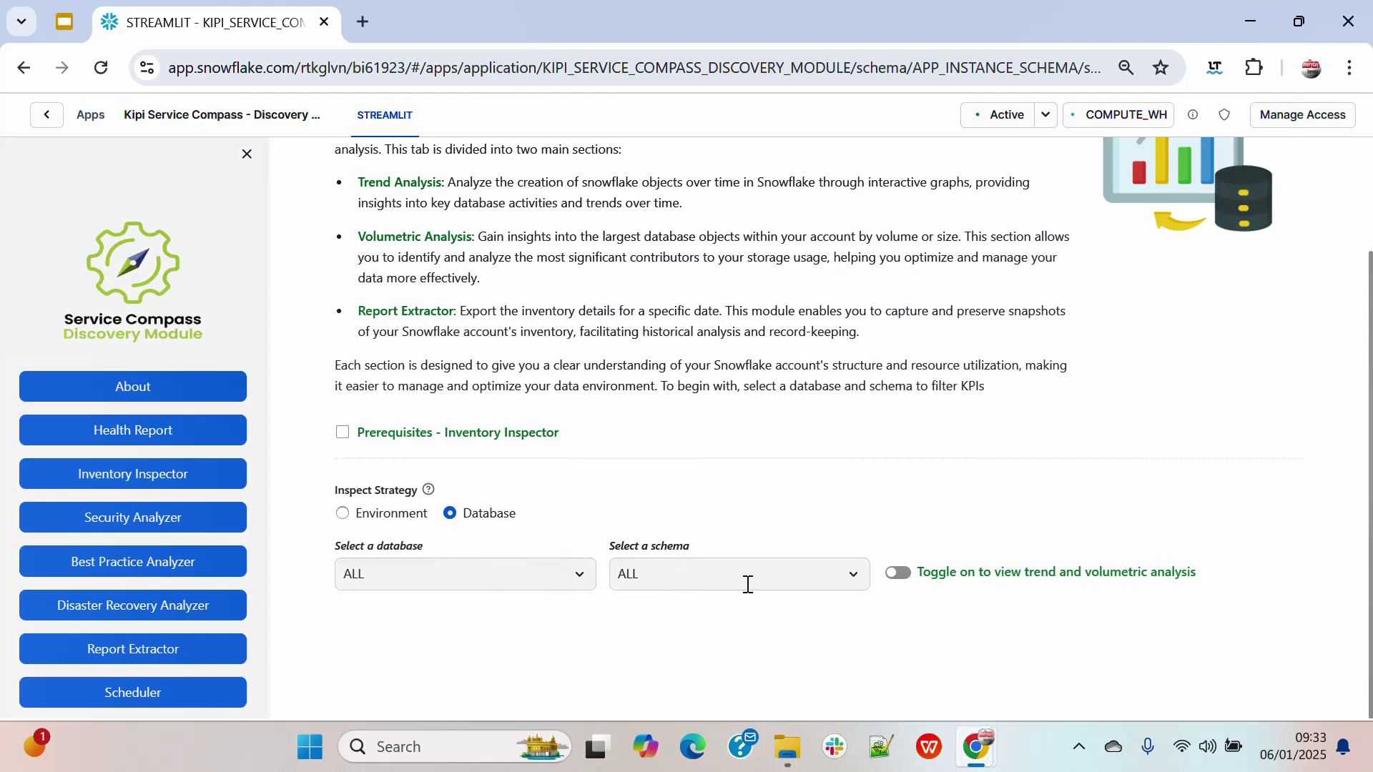
Keep ALL databases and schemas as the filter and turn on the trend and volumetric analysis.
click(580, 573)
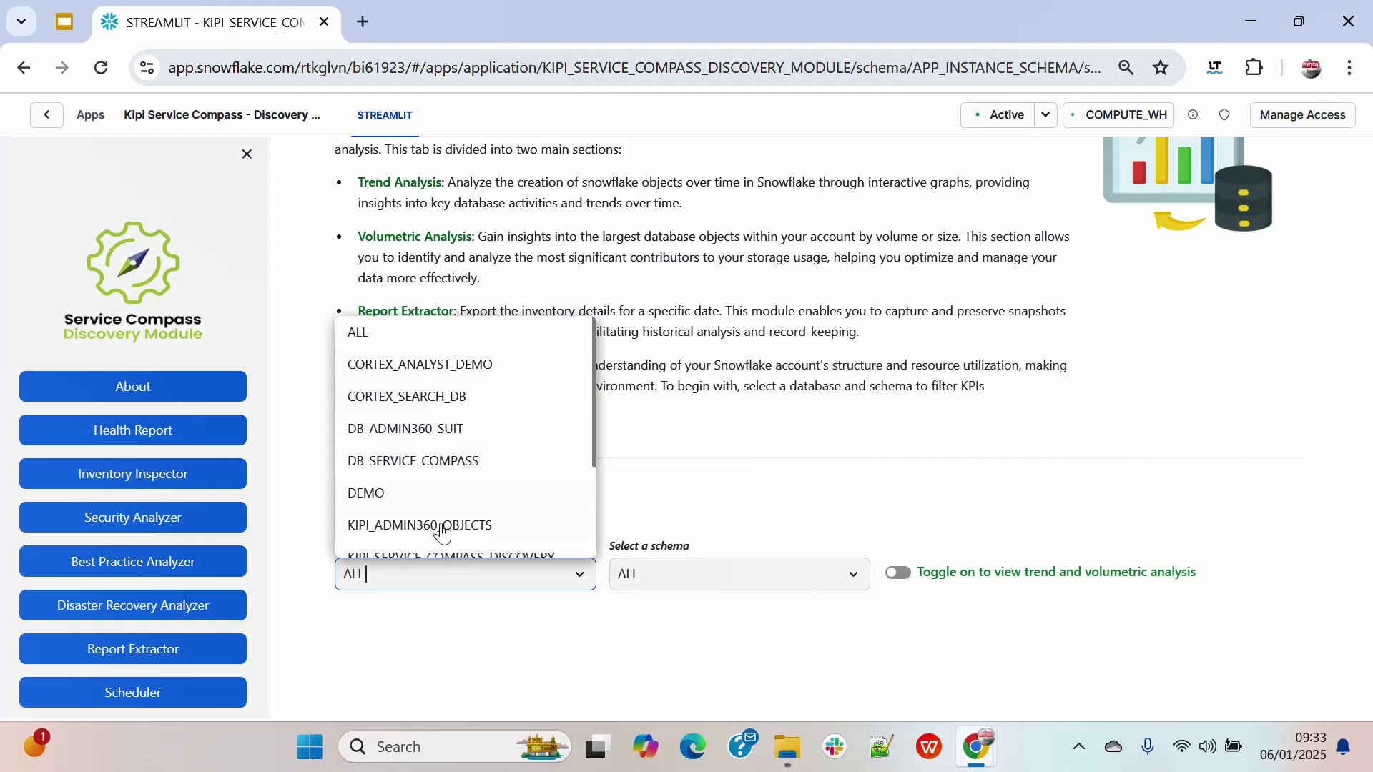
click(770, 512)
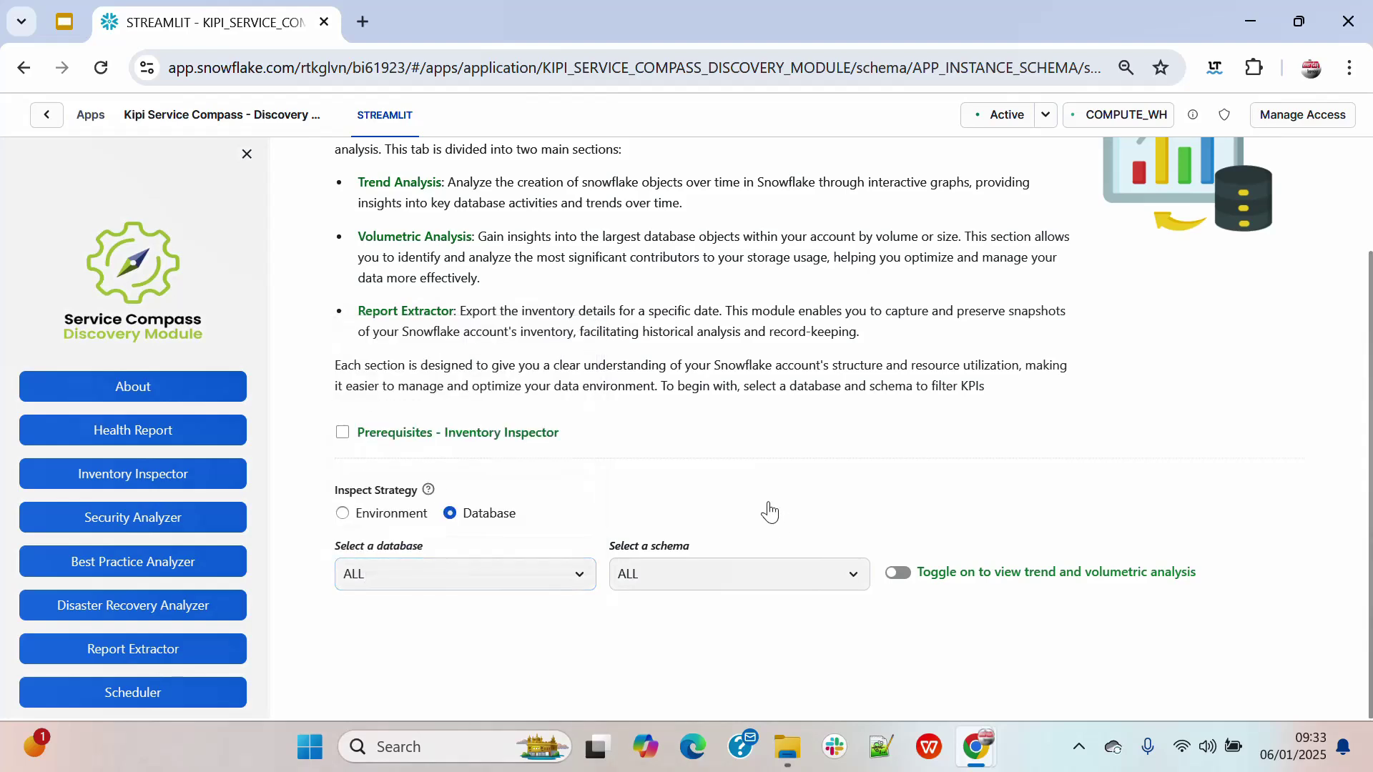
click(898, 573)
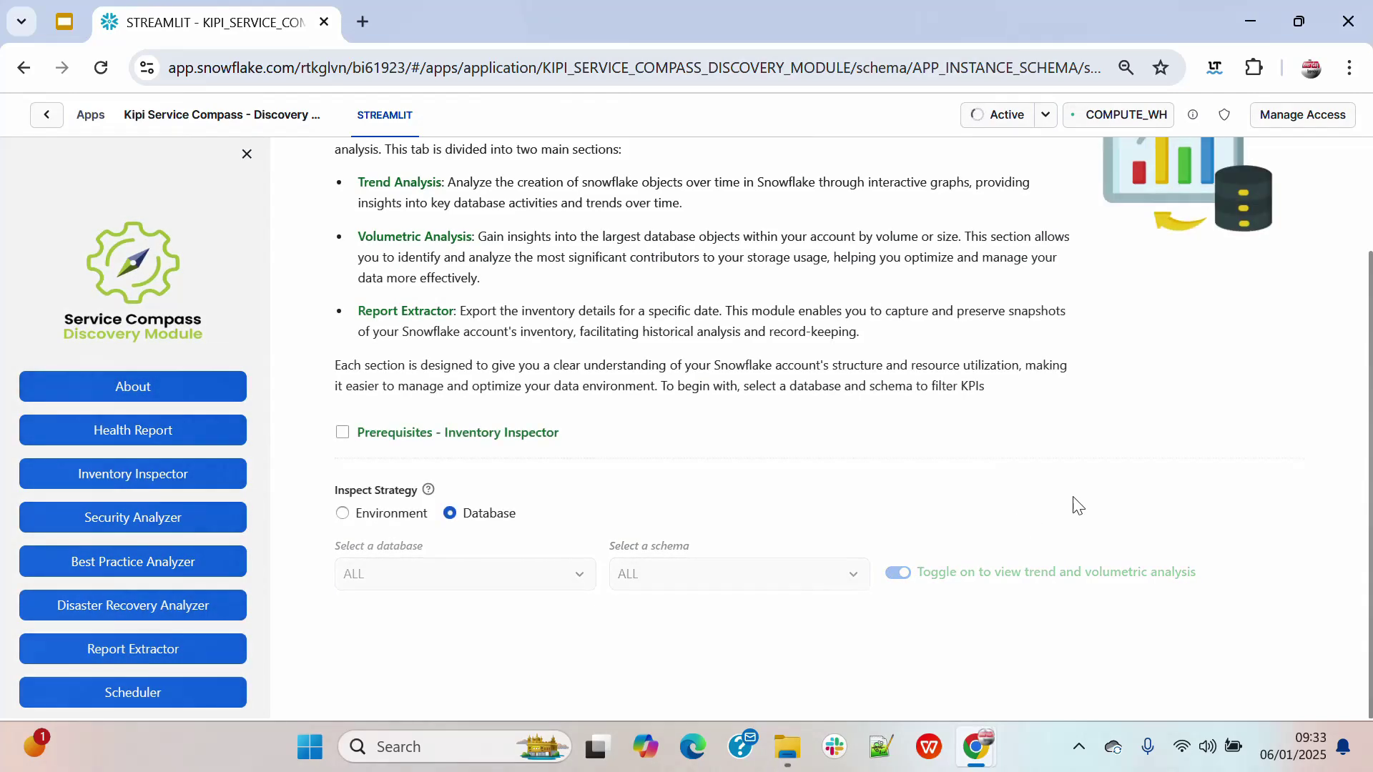
Set the Table Creation Trend time frame to Custom and inspect the Dec 2024 cells for transient and permanent tables.
scroll(1212, 508, down, 1)
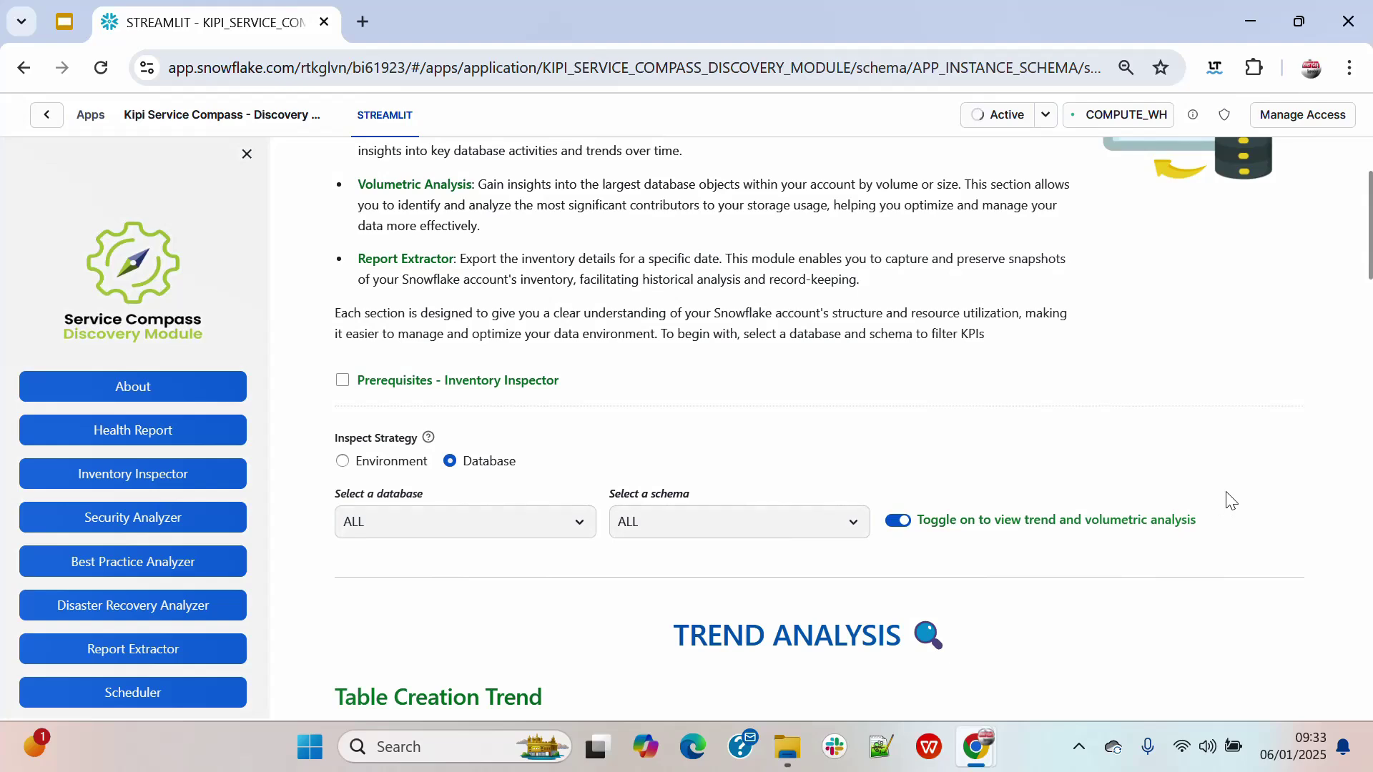
scroll(1230, 500, down, 2)
scroll(1230, 500, down, 1)
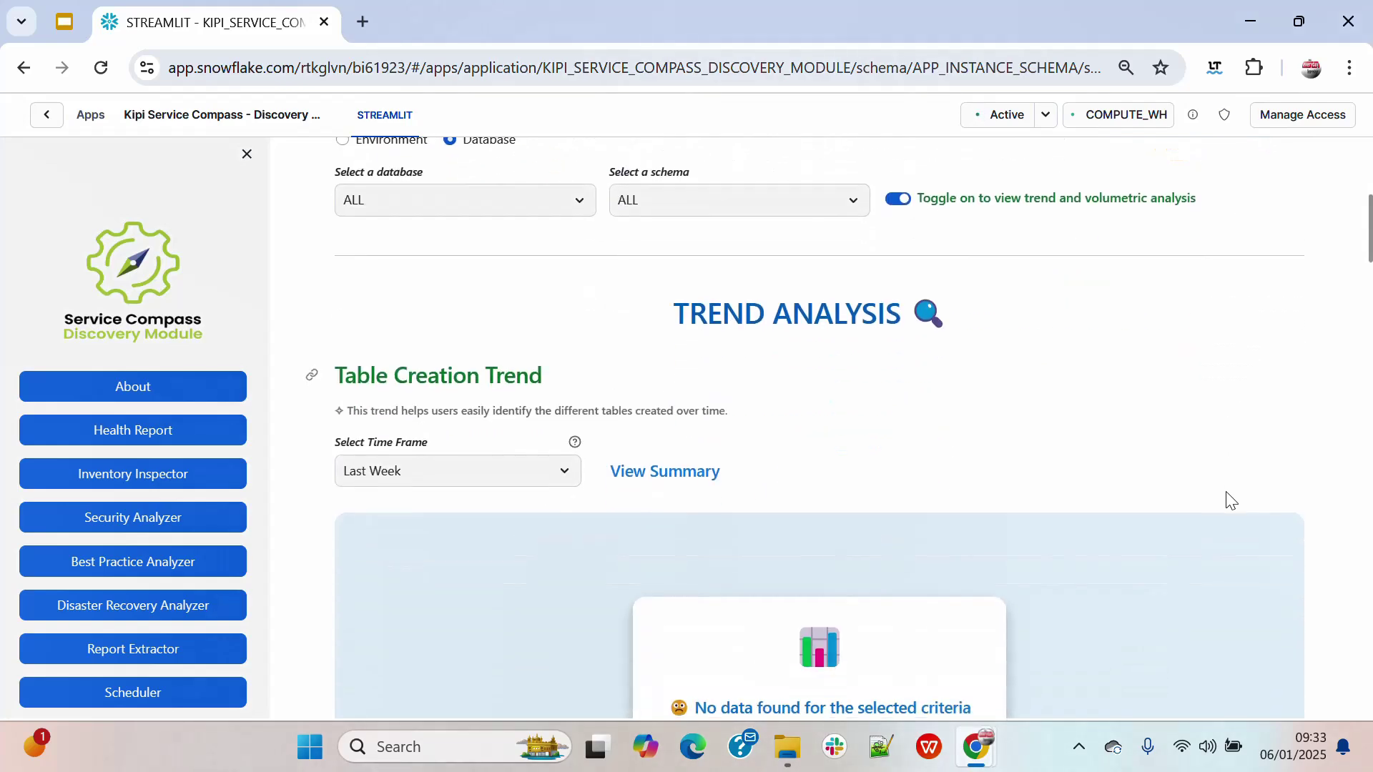
scroll(1228, 499, down, 1)
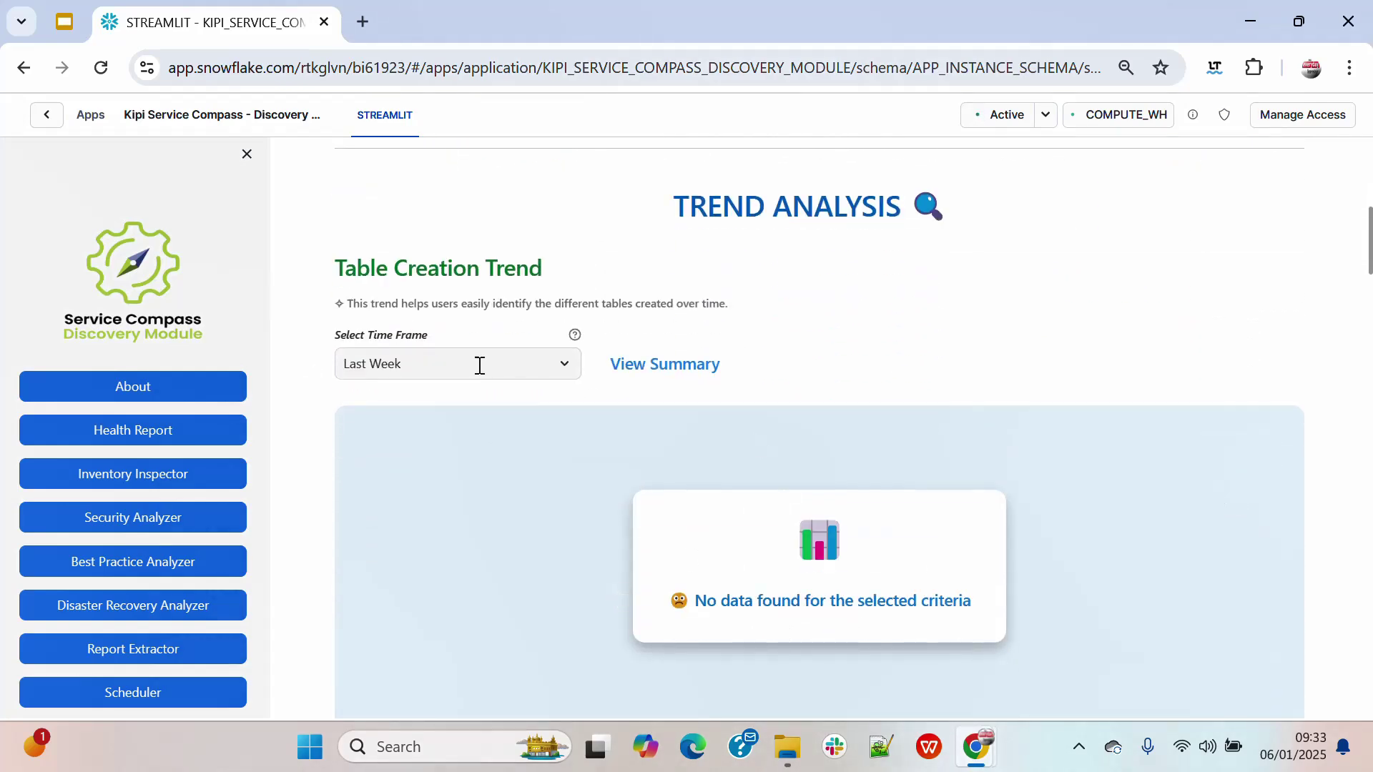
click(567, 365)
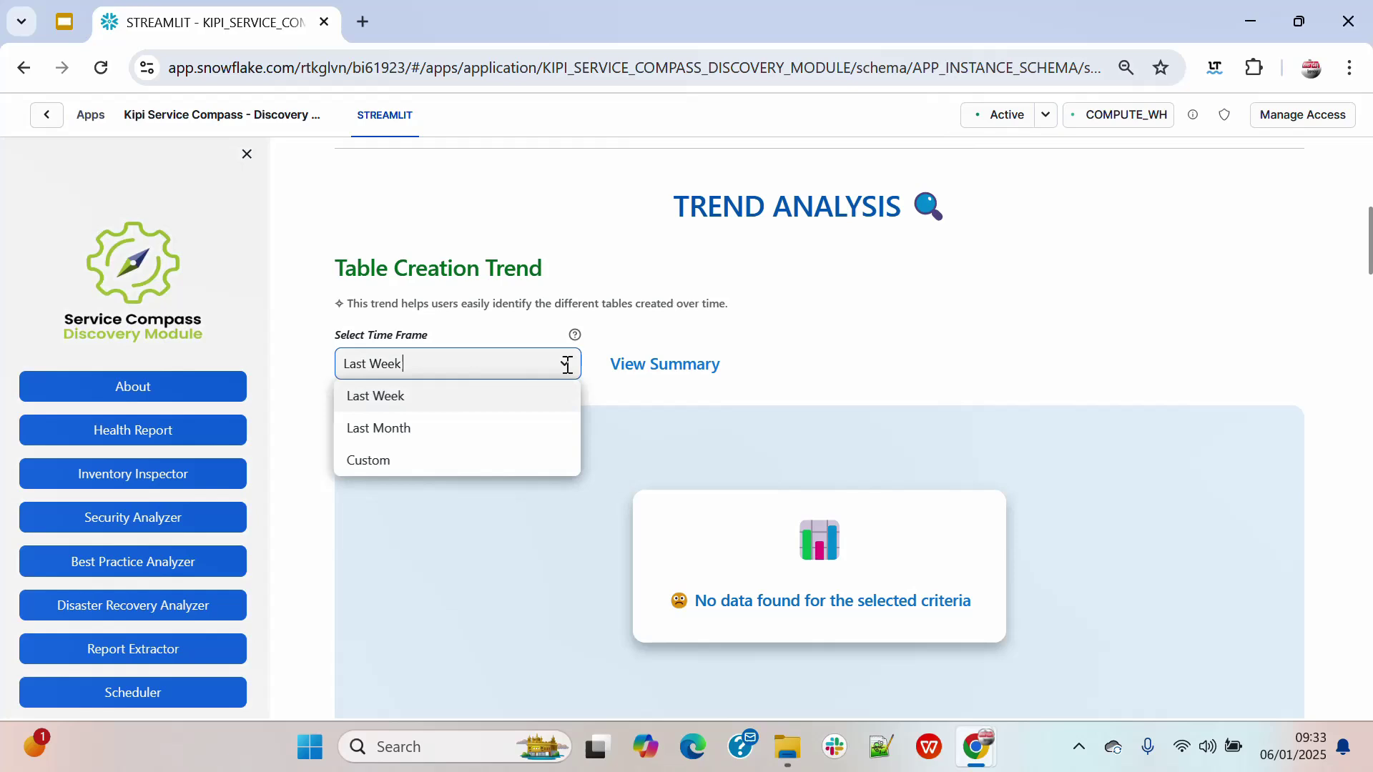
click(386, 465)
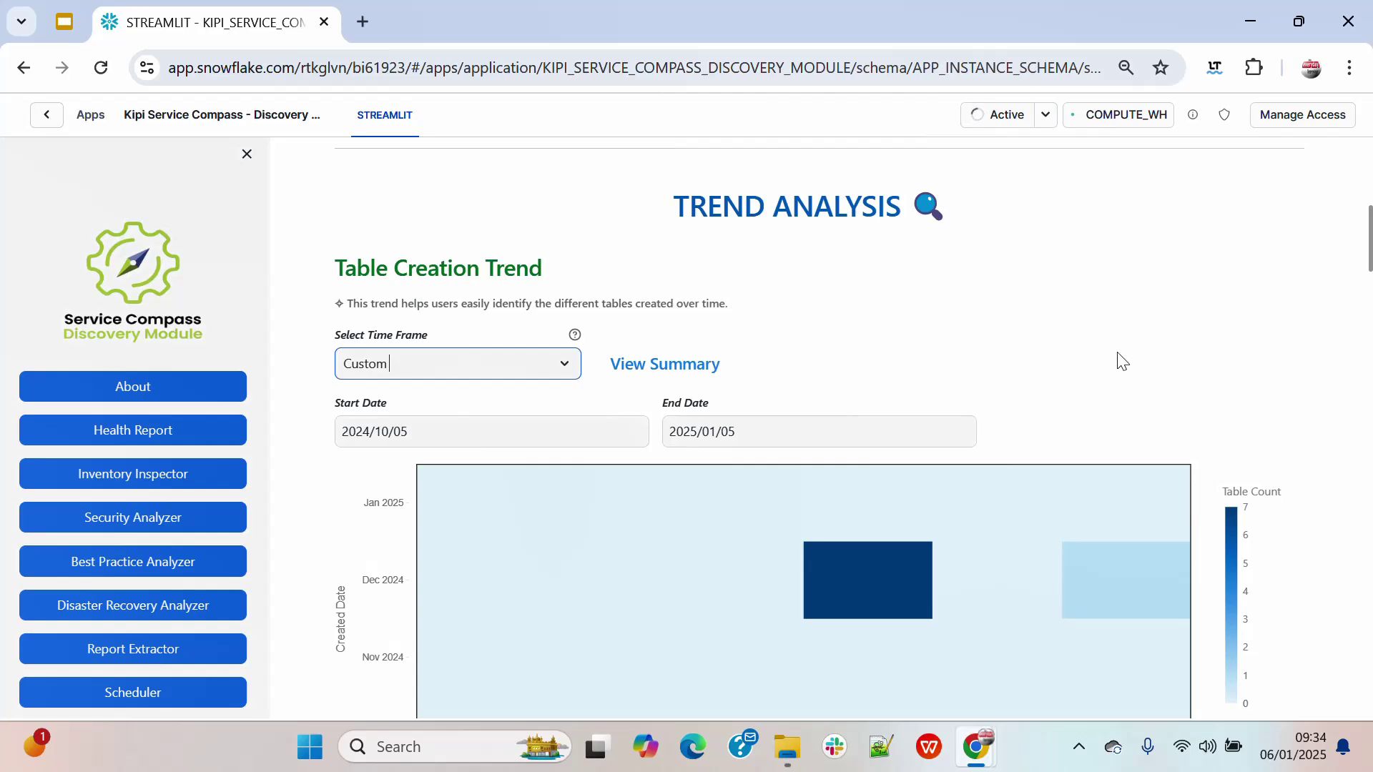
scroll(1244, 376, down, 3)
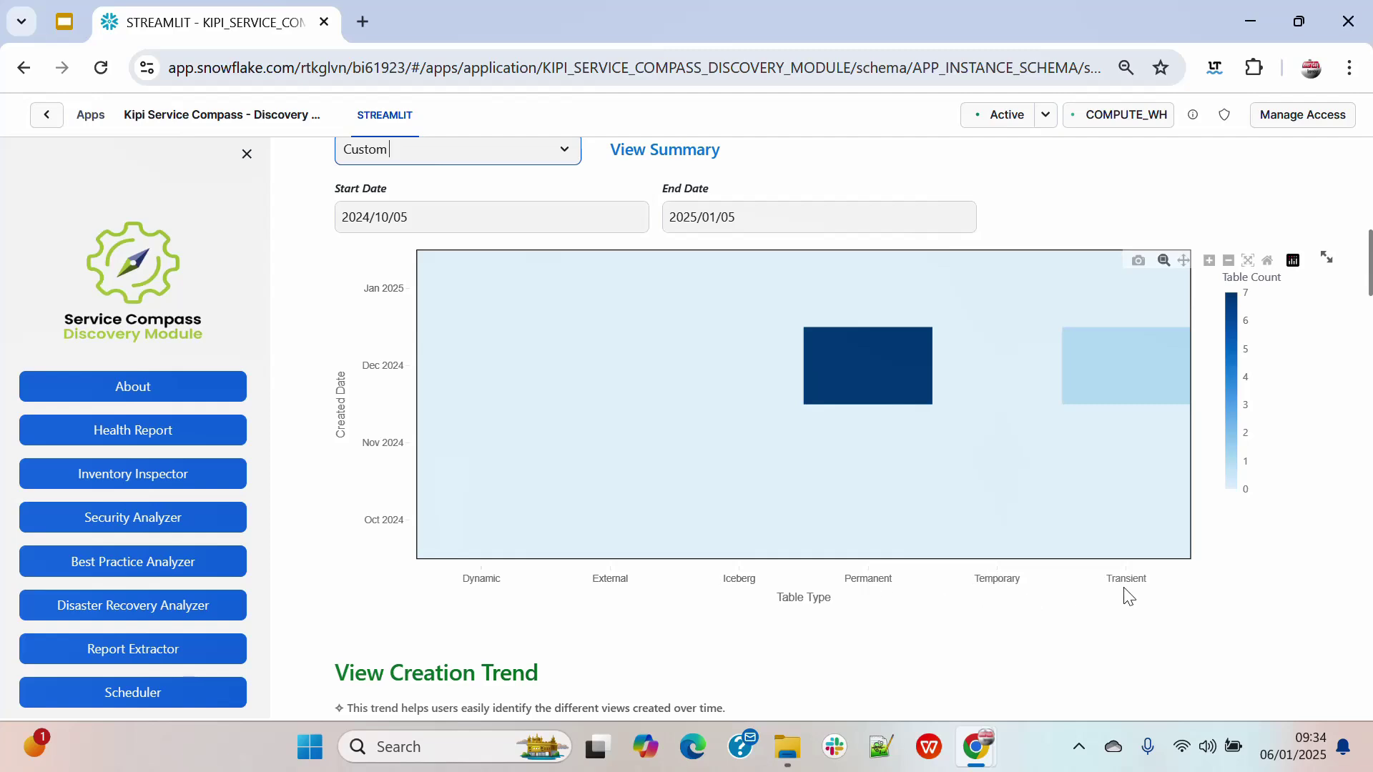
mouse_move(1140, 367)
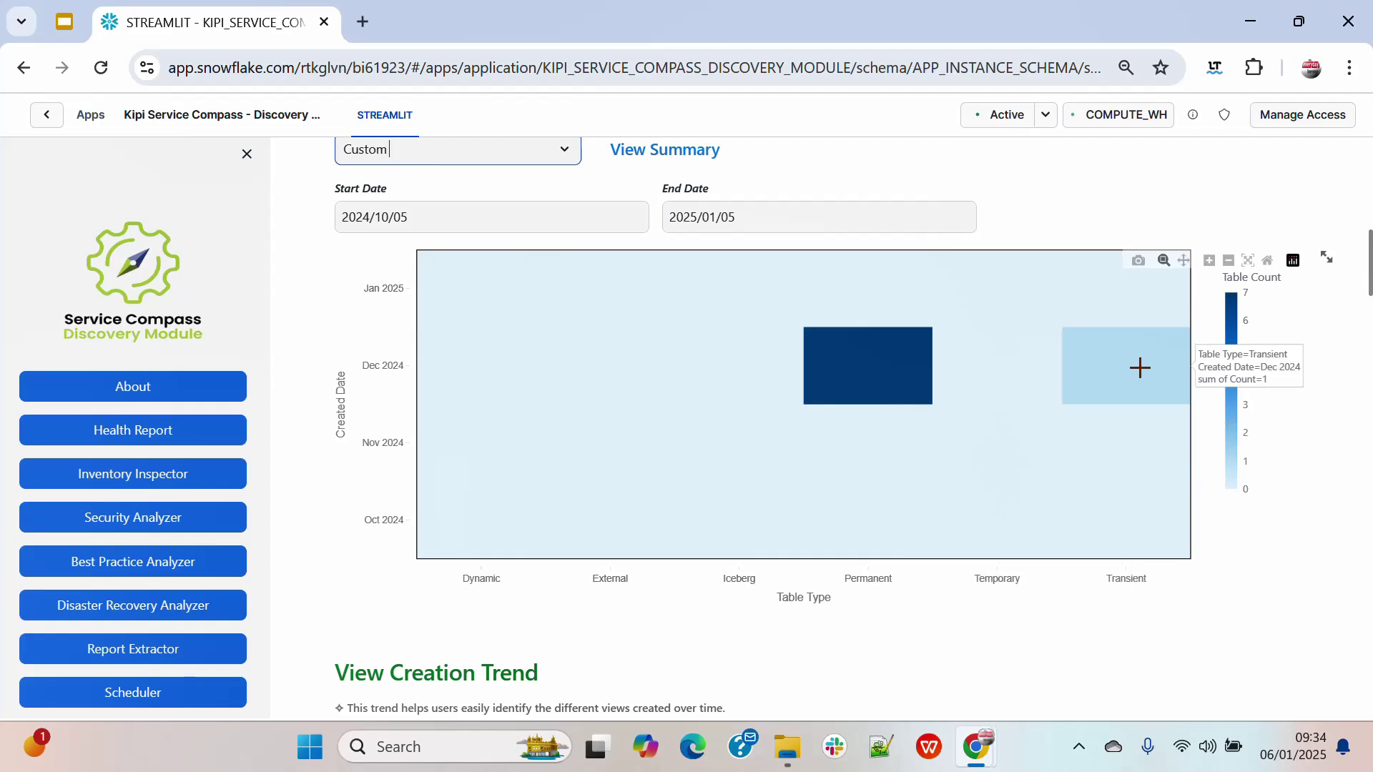
mouse_move(835, 368)
Set the View Creation Trend time frame to Custom.
scroll(978, 561, down, 3)
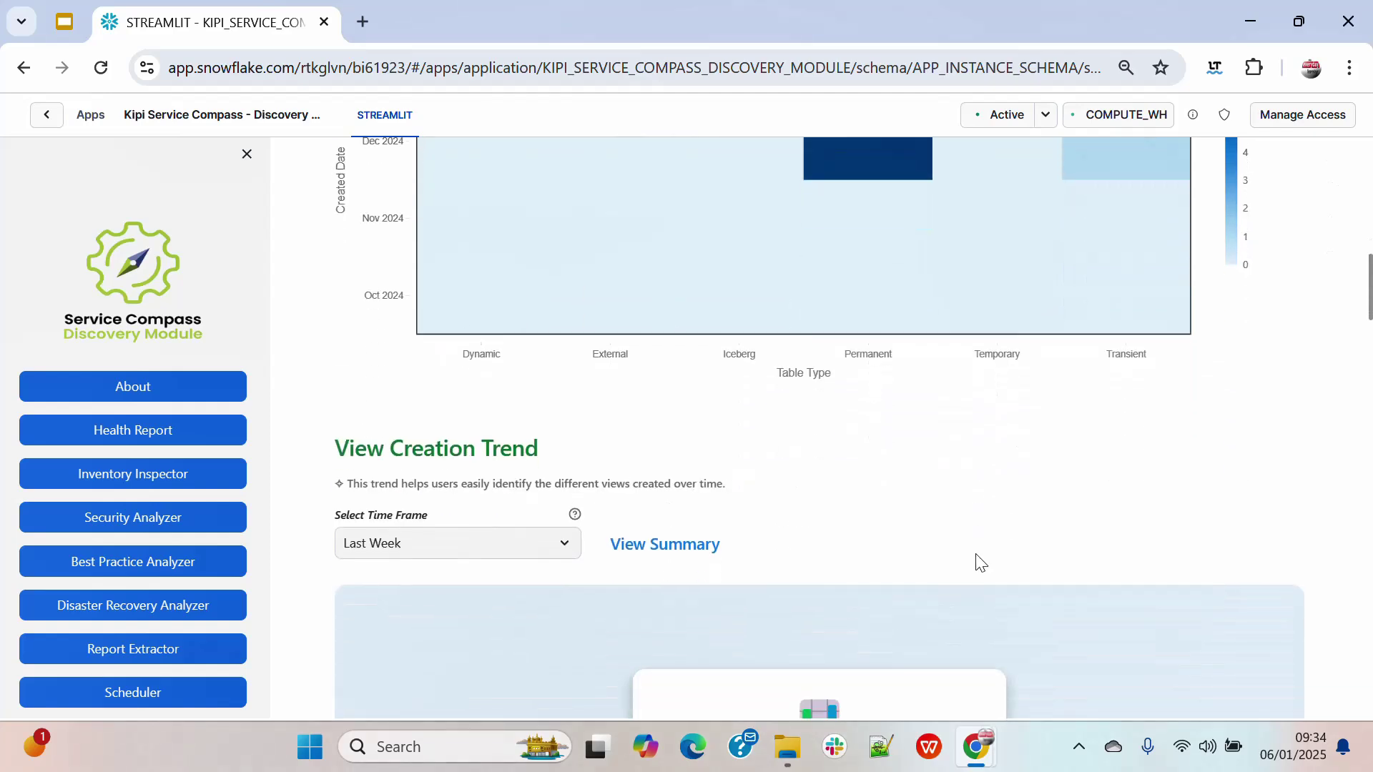
scroll(978, 562, down, 3)
click(565, 342)
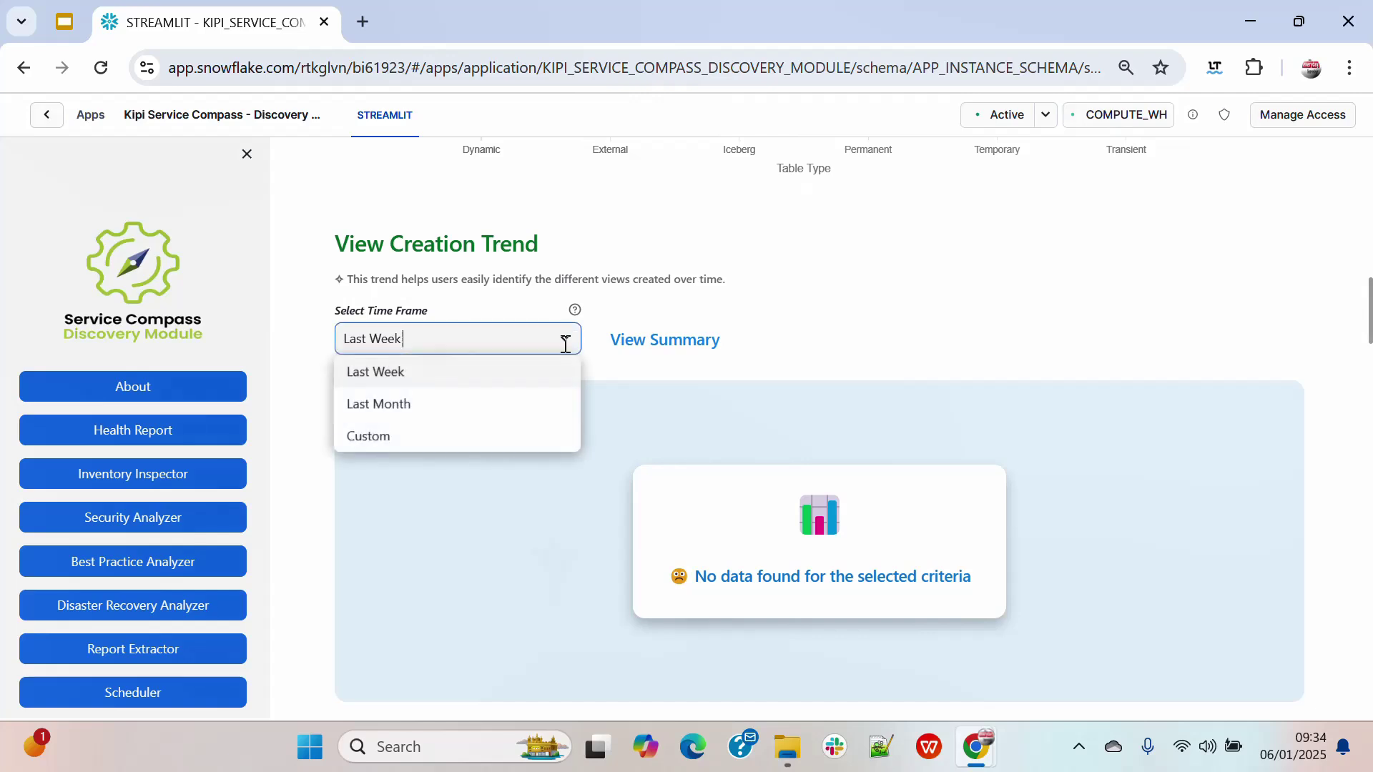
click(392, 437)
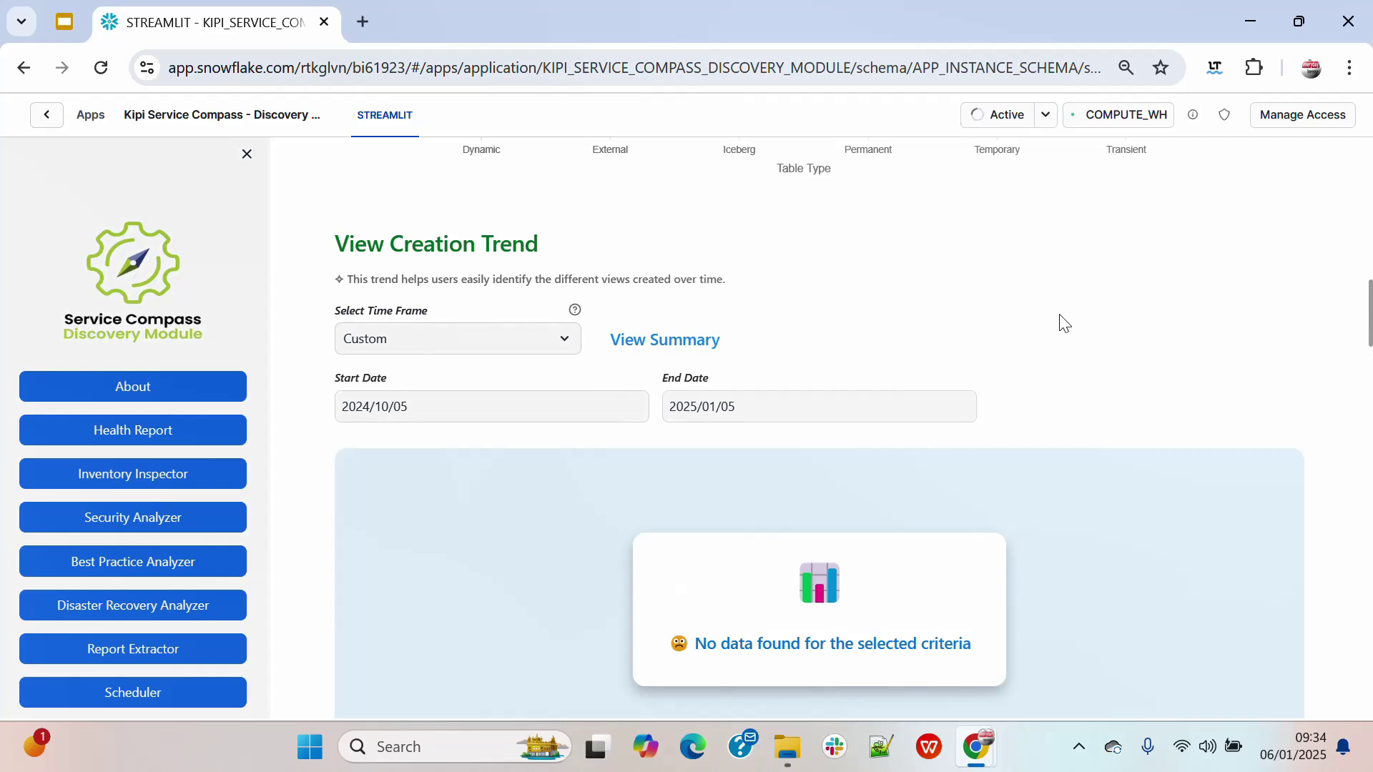
Review the View Creation Trend and Table Creation Trend results for the custom time frame.
scroll(962, 479, down, 3)
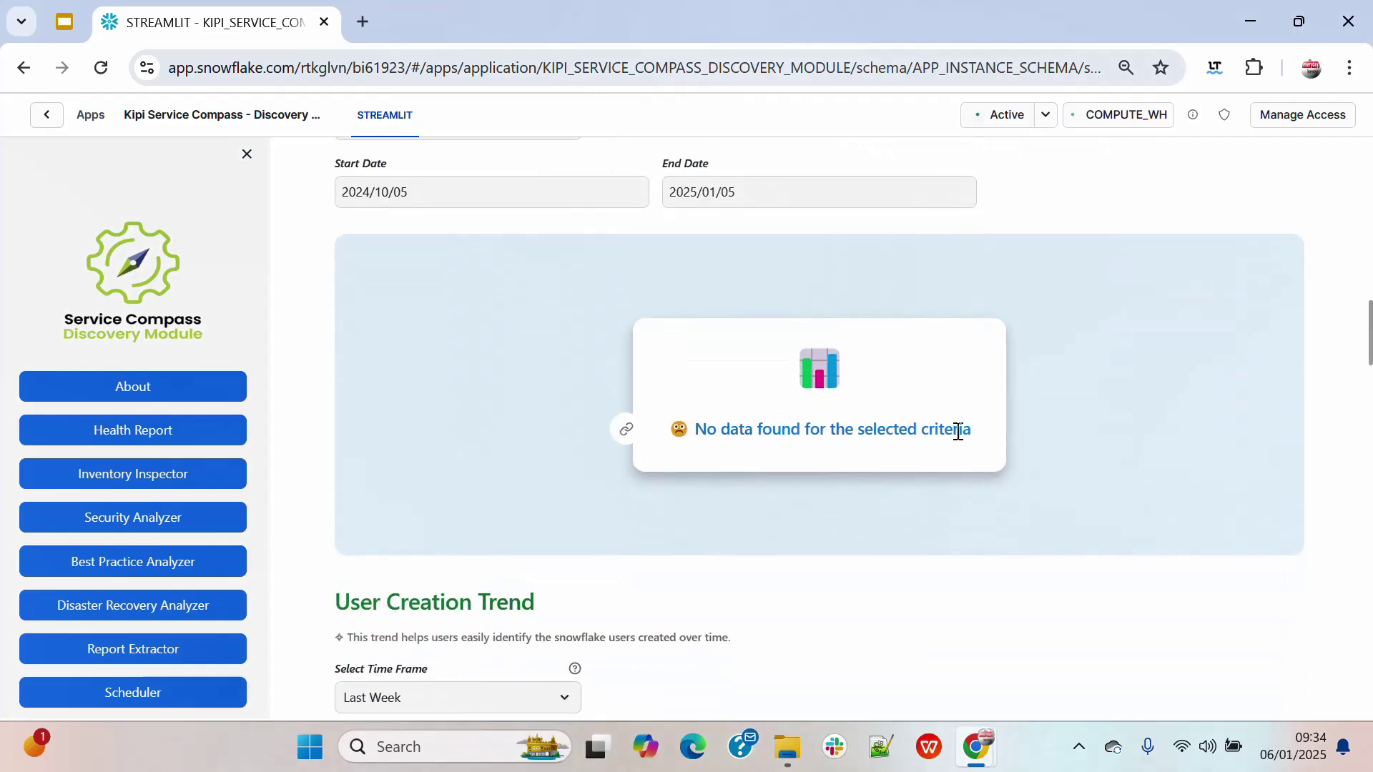
scroll(1217, 443, up, 3)
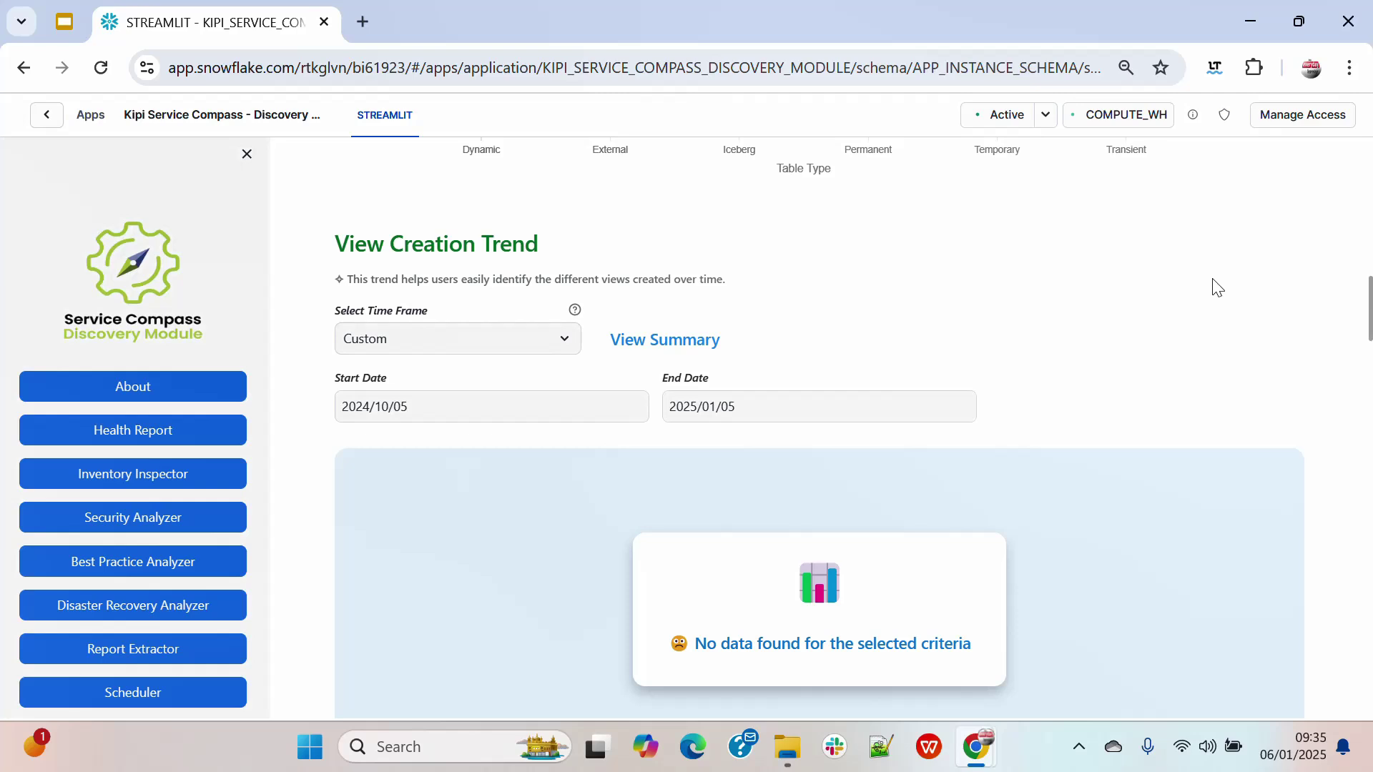
scroll(1248, 309, down, 1)
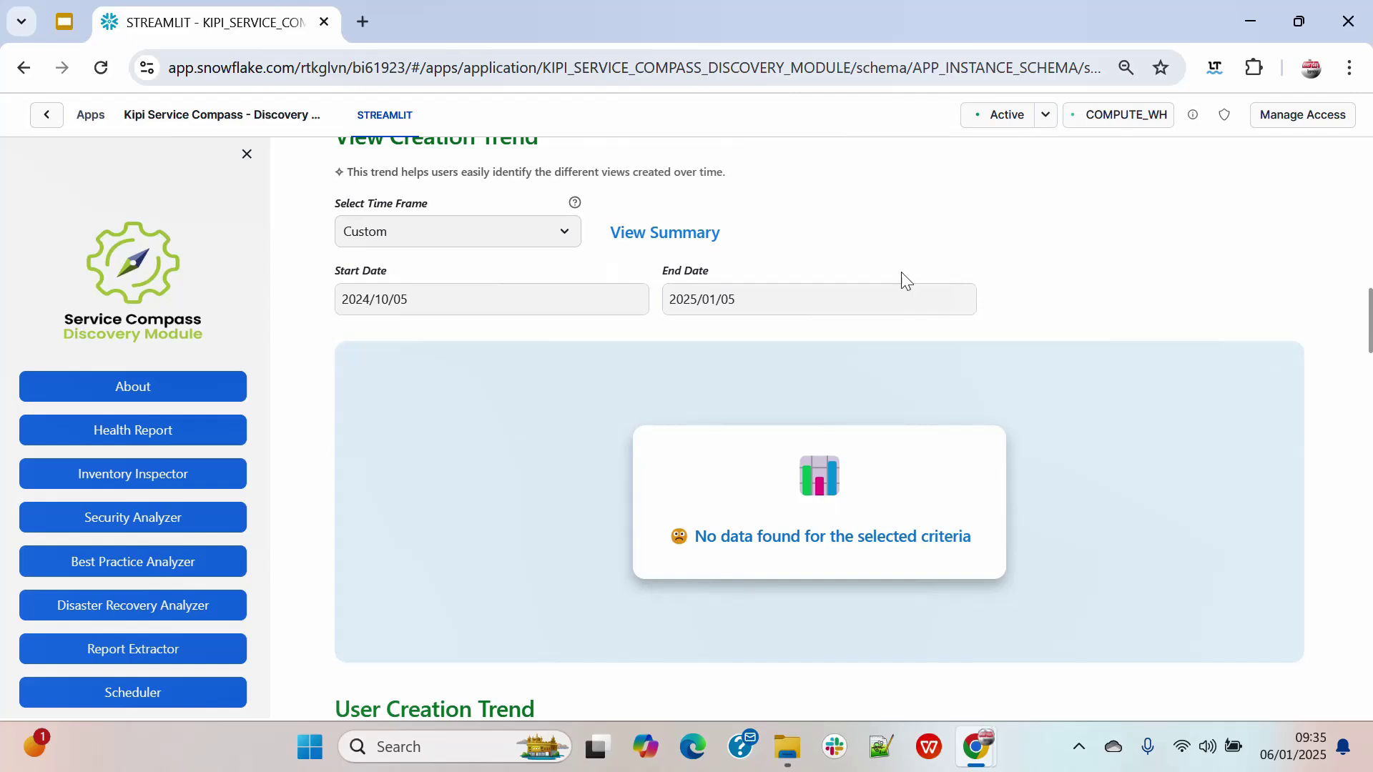
scroll(1021, 434, up, 1)
scroll(1021, 434, up, 5)
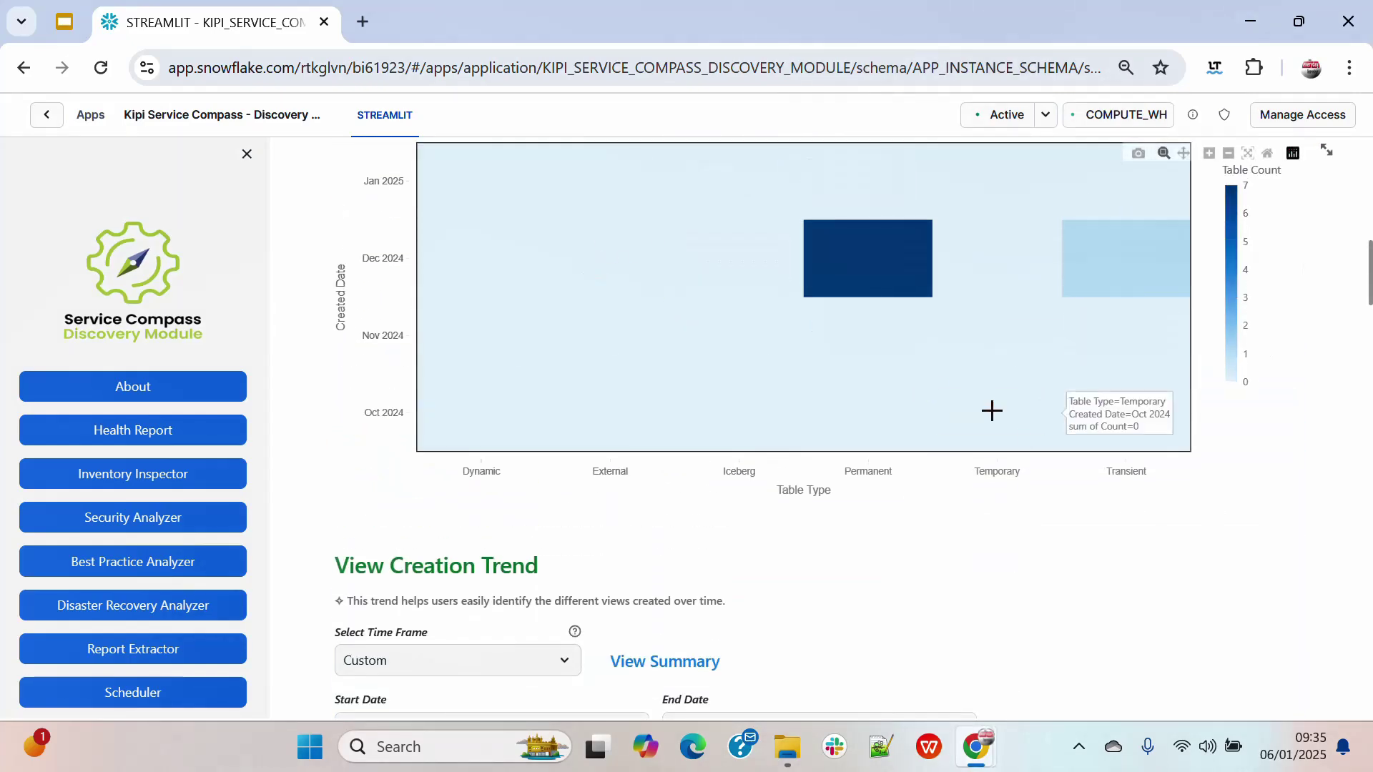
scroll(842, 396, up, 3)
scroll(744, 443, down, 7)
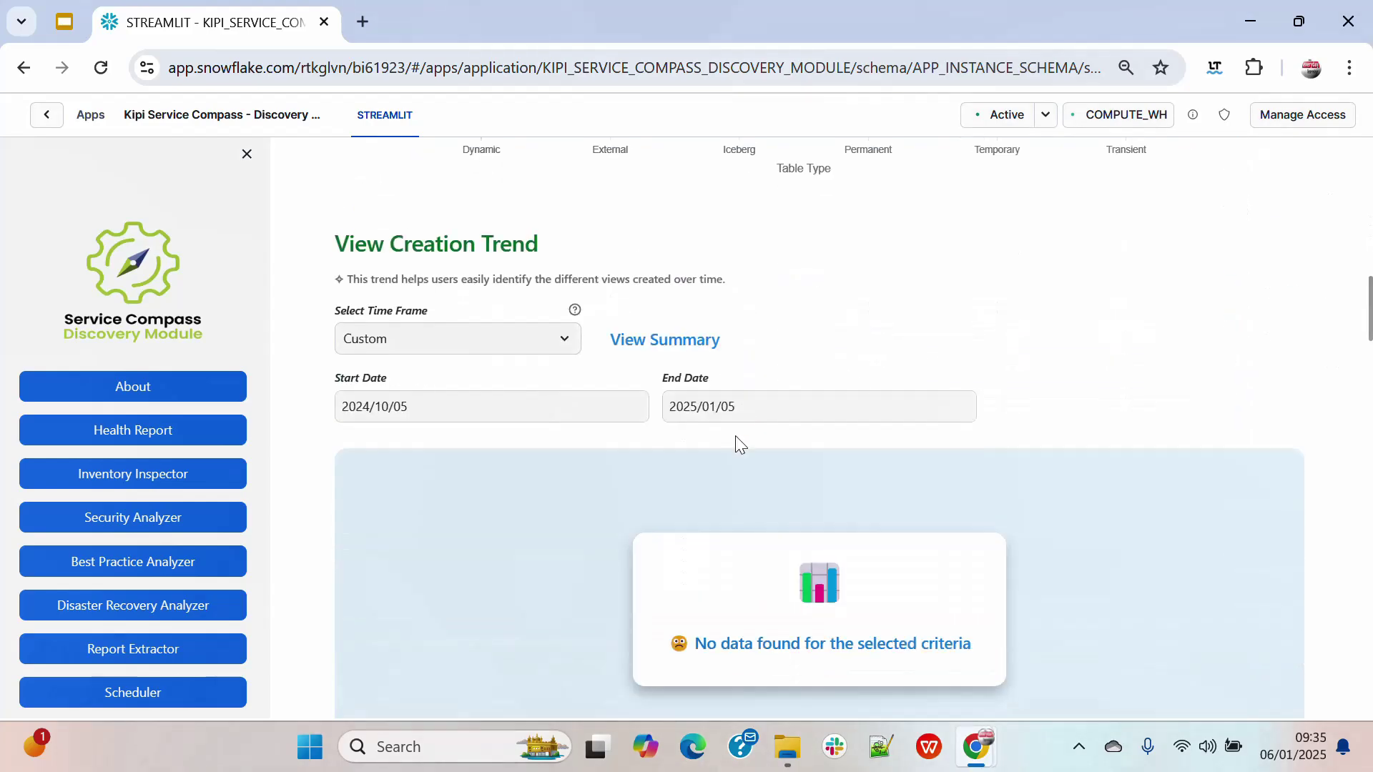
Set the User Creation Trend time frame to Custom.
scroll(1130, 522, down, 6)
scroll(1101, 472, down, 3)
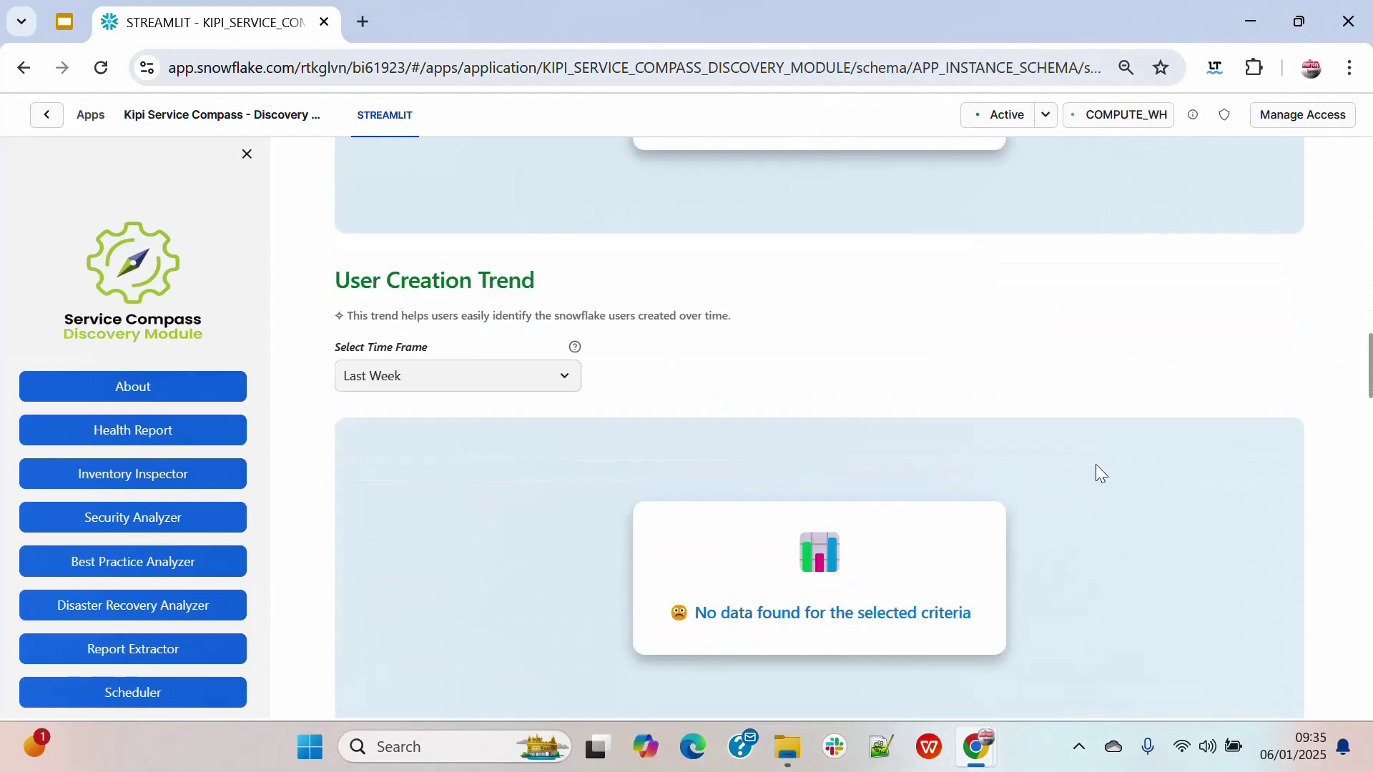
click(569, 274)
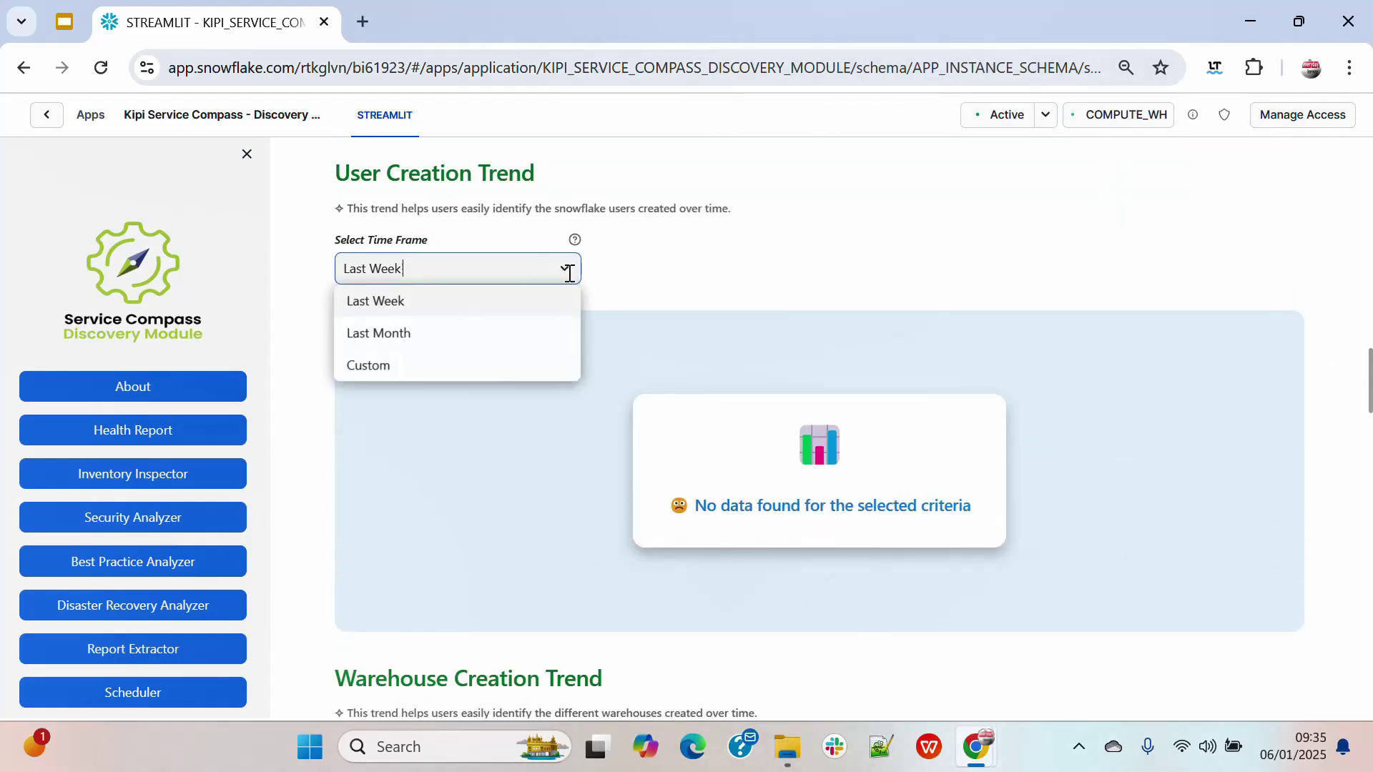
click(380, 366)
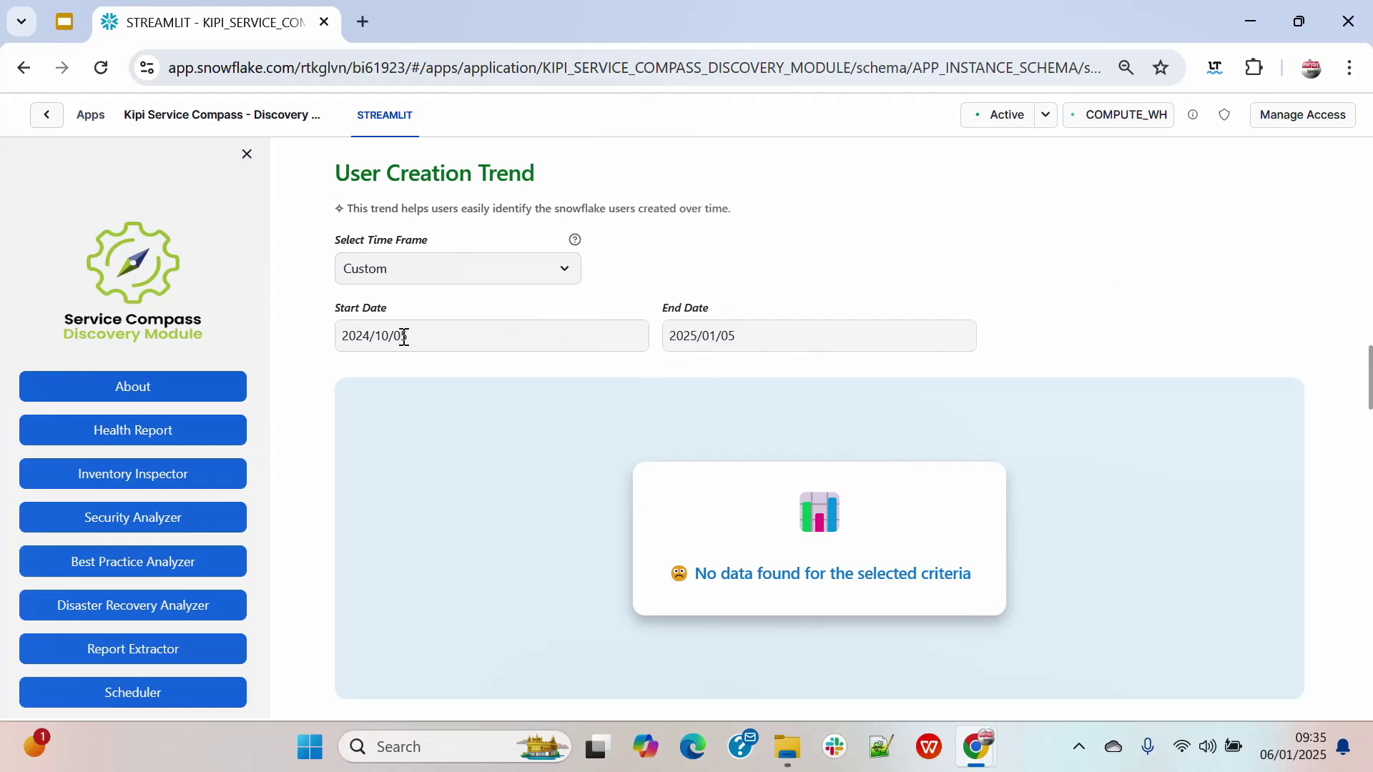
Change the User Creation Trend start date to 2024/08/01 and inspect the chart's Oct 2024 point.
double_click(380, 337)
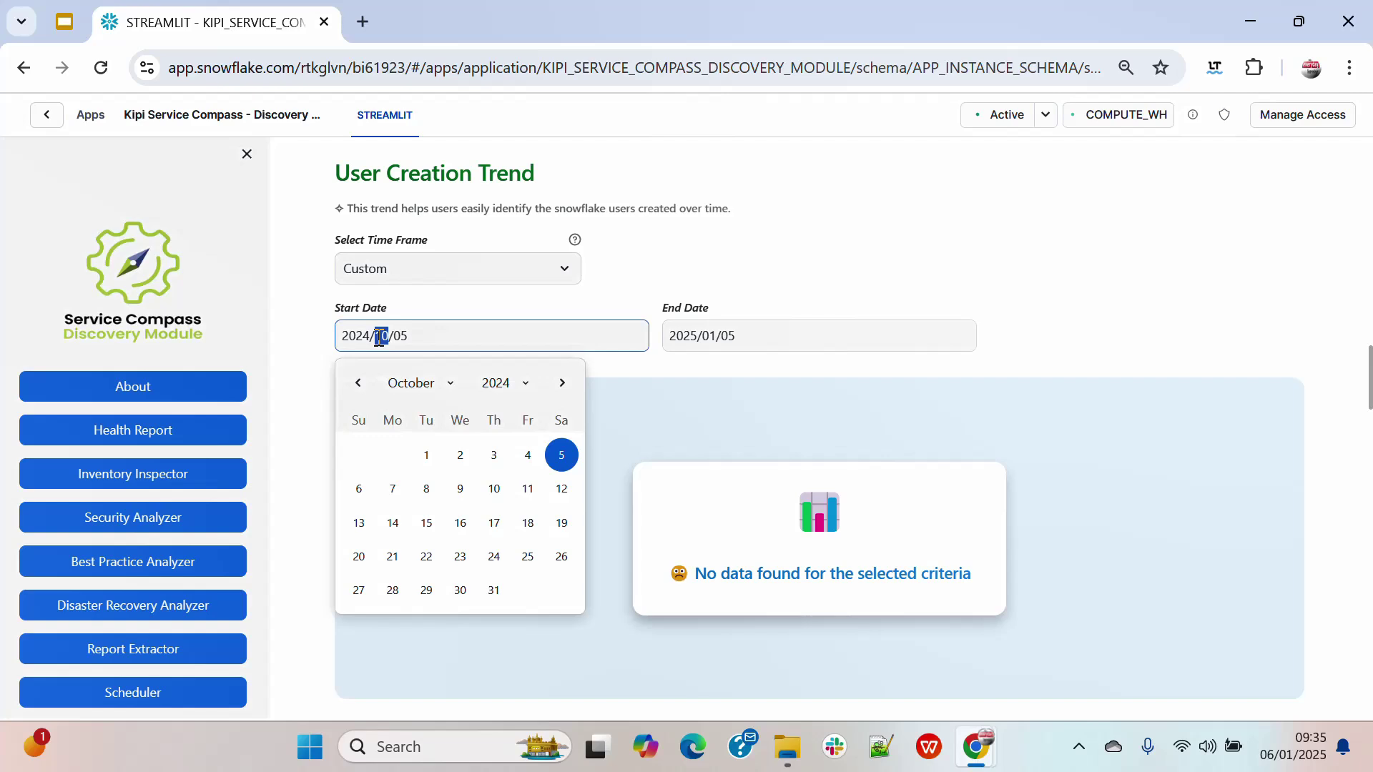
click(357, 383)
click(357, 382)
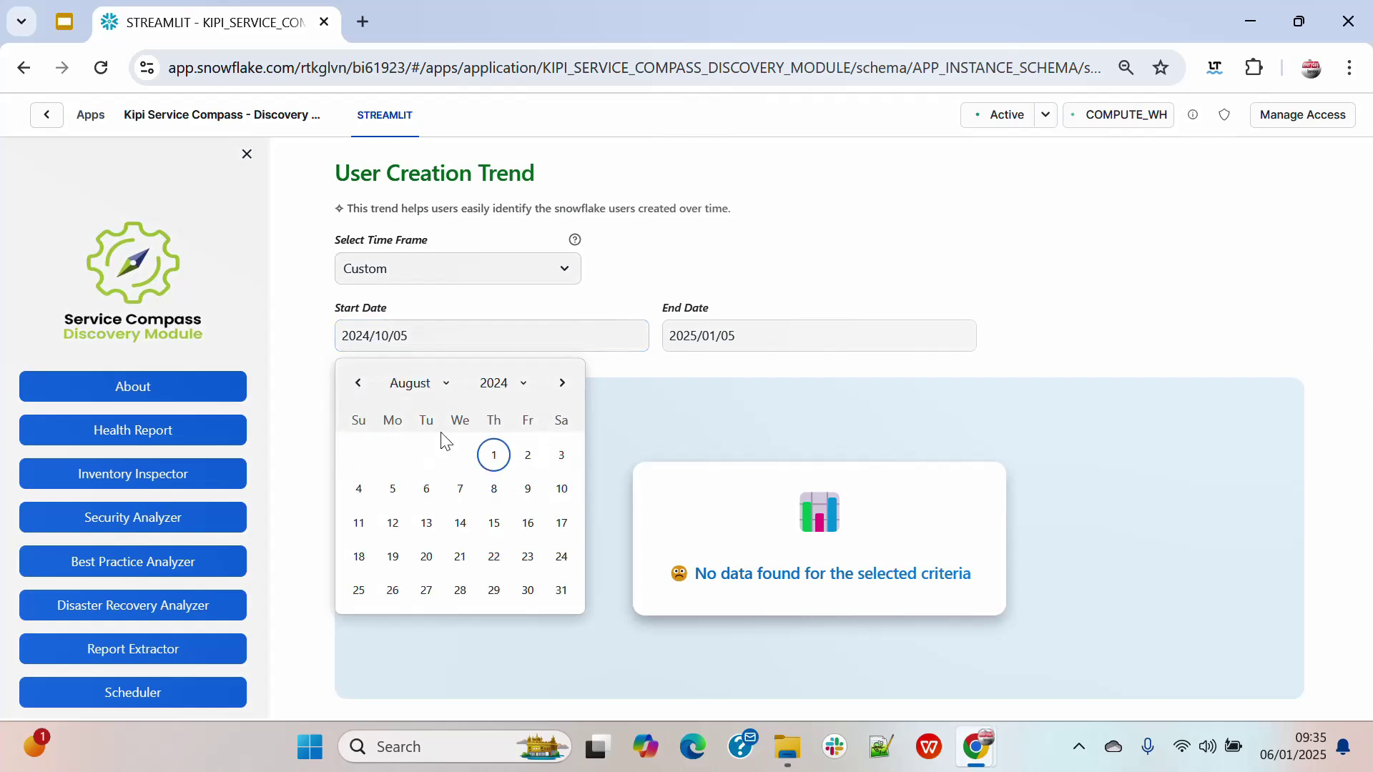
click(494, 455)
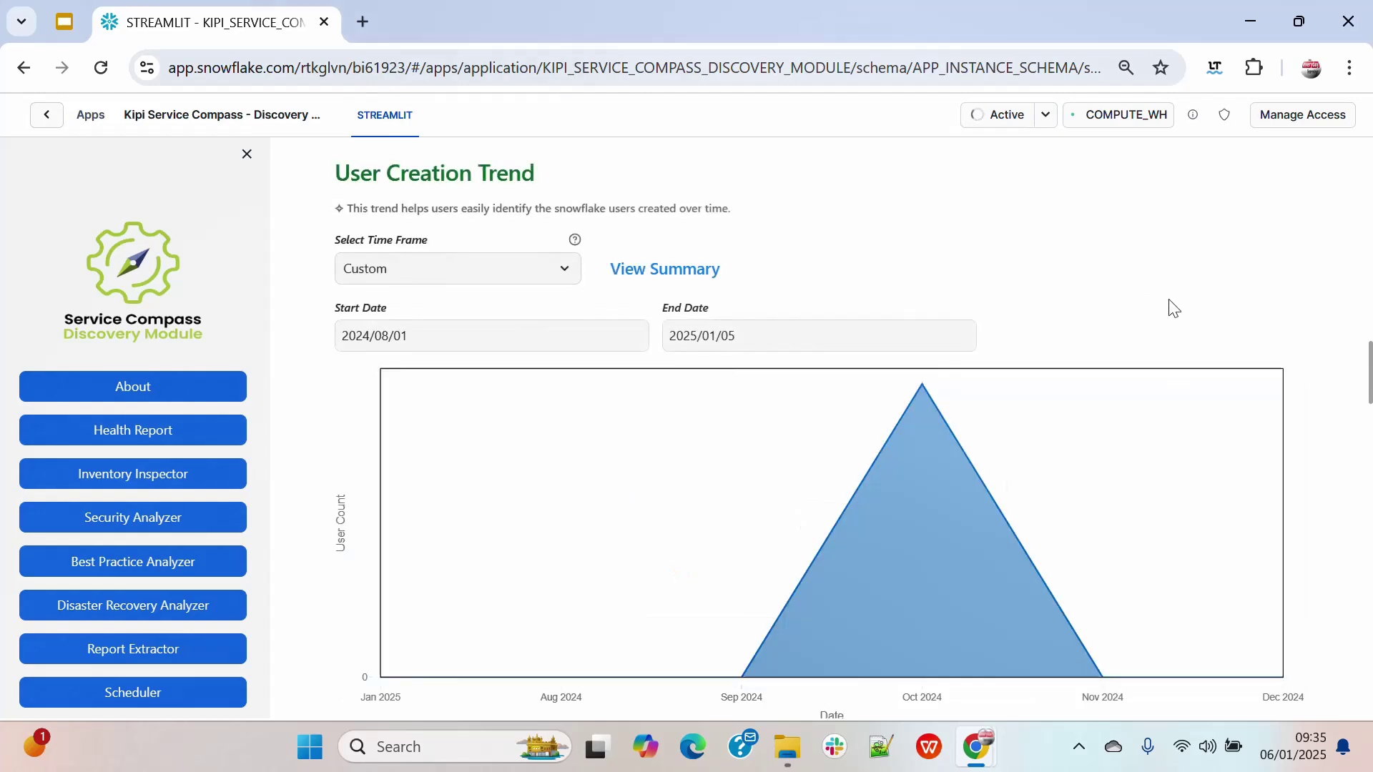
scroll(978, 356, down, 1)
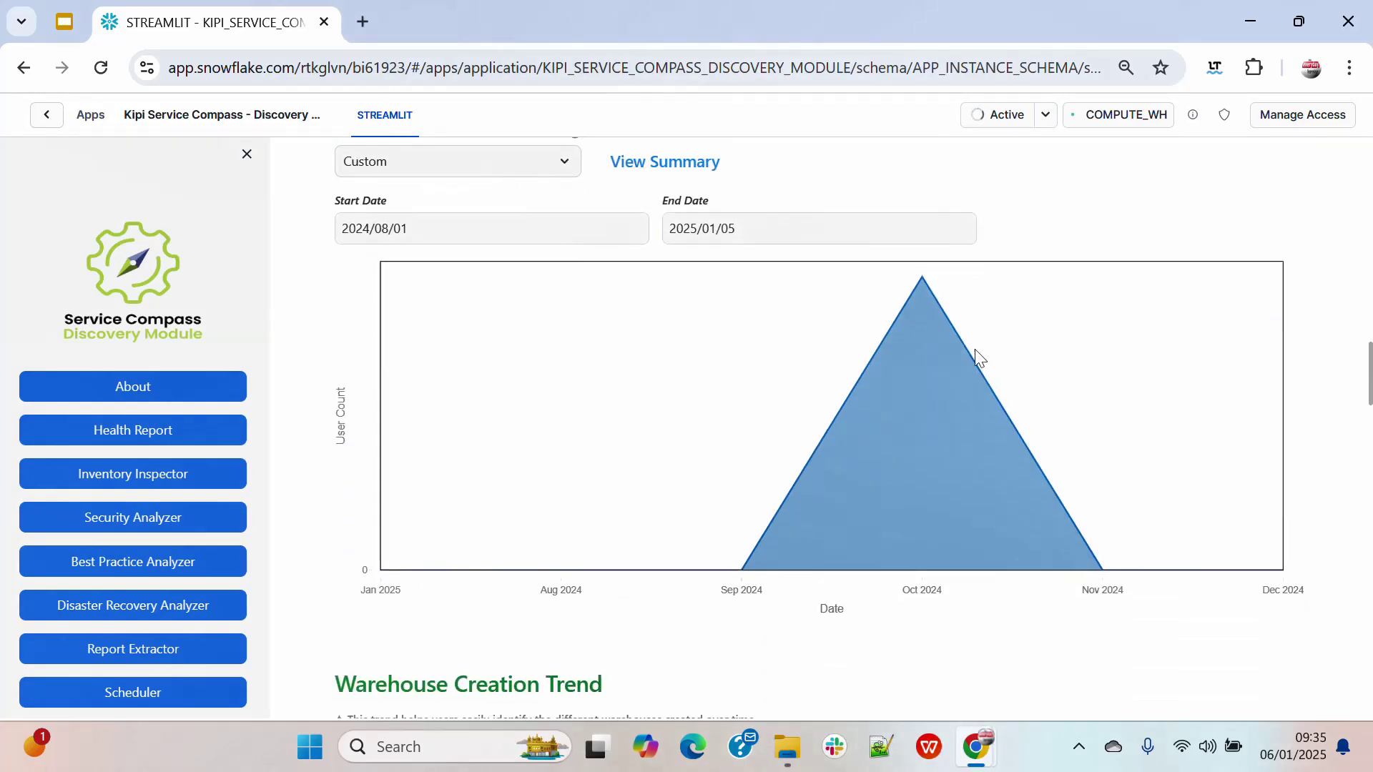
mouse_move(922, 282)
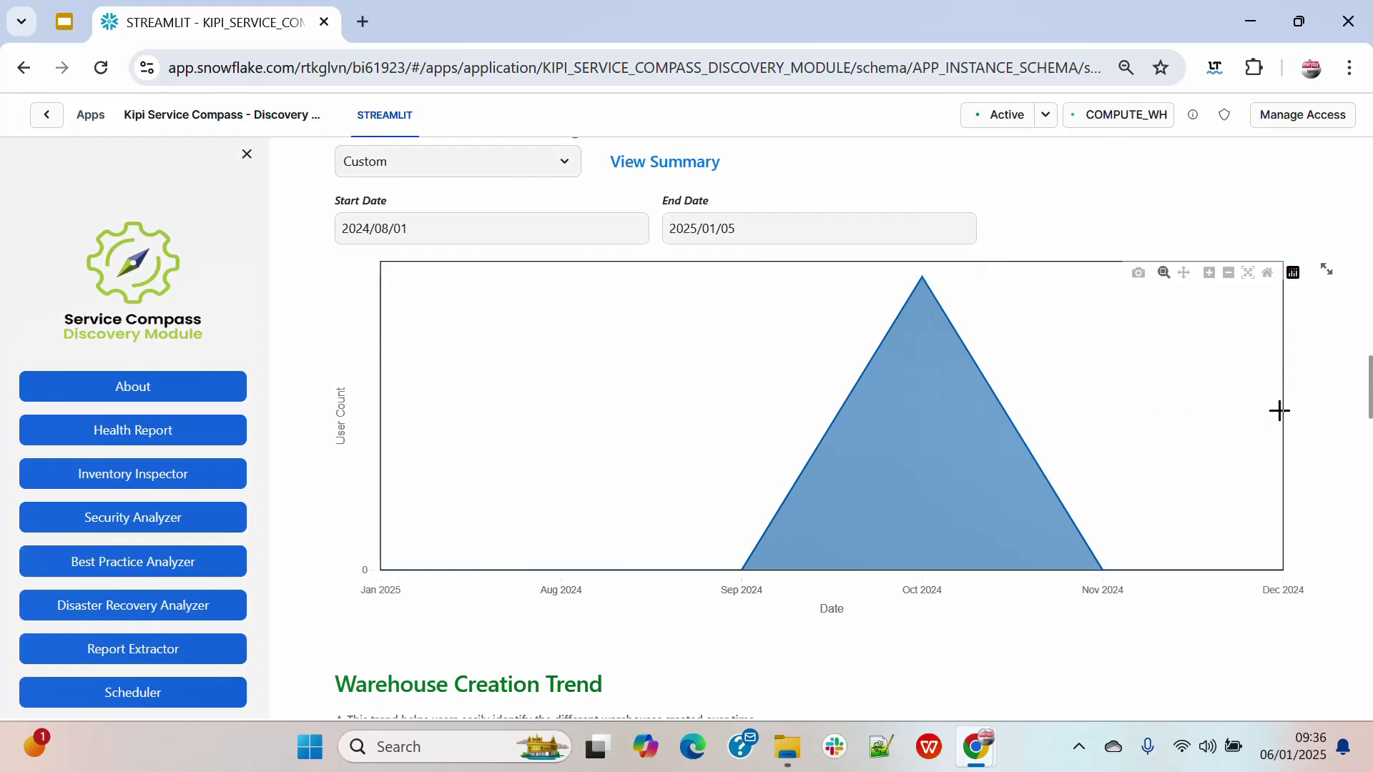
Set the Warehouse Creation Trend time frame to Custom and inspect the Dec 2024 bubbles for standard and Snowpark-optimized warehouses.
scroll(1272, 407, down, 9)
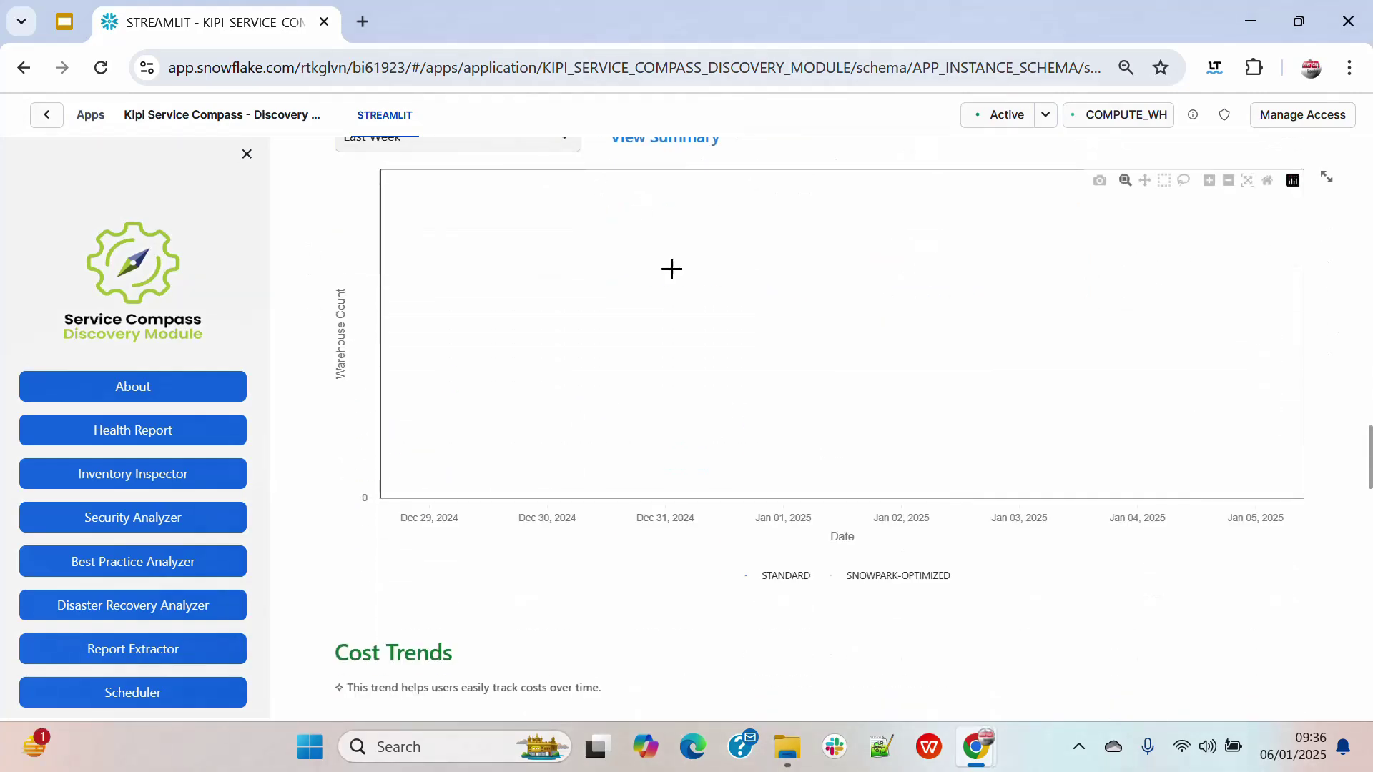
scroll(671, 267, up, 1)
click(555, 242)
click(369, 341)
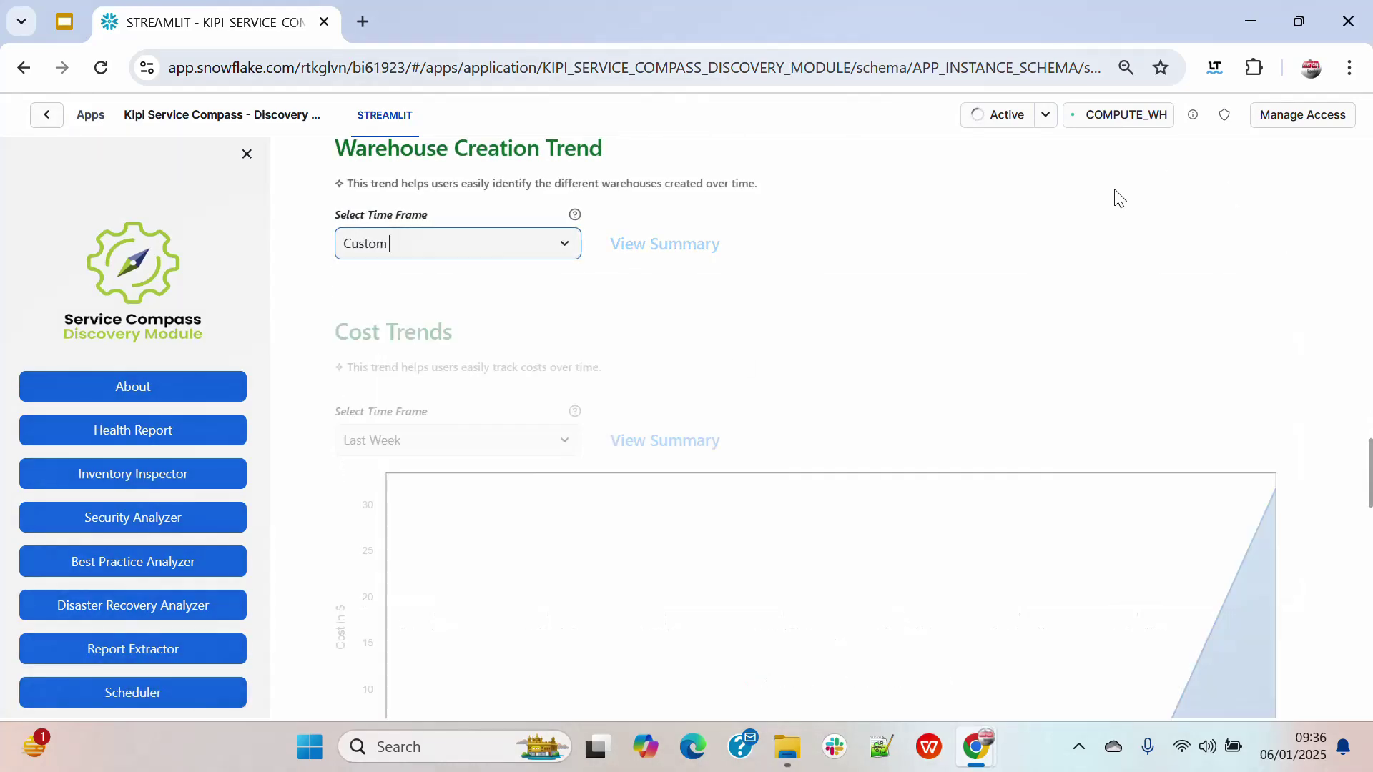
scroll(1120, 191, down, 2)
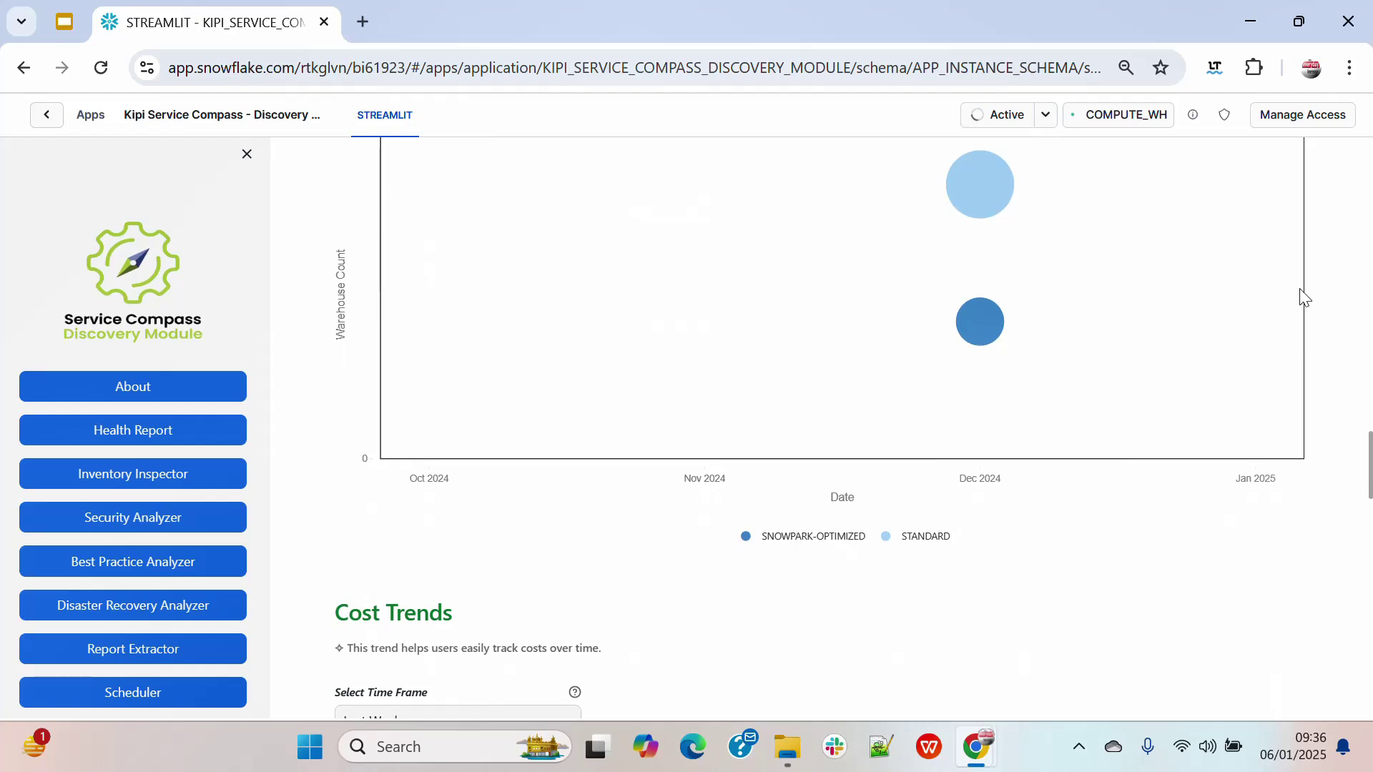
scroll(1322, 297, up, 2)
mouse_move(1002, 289)
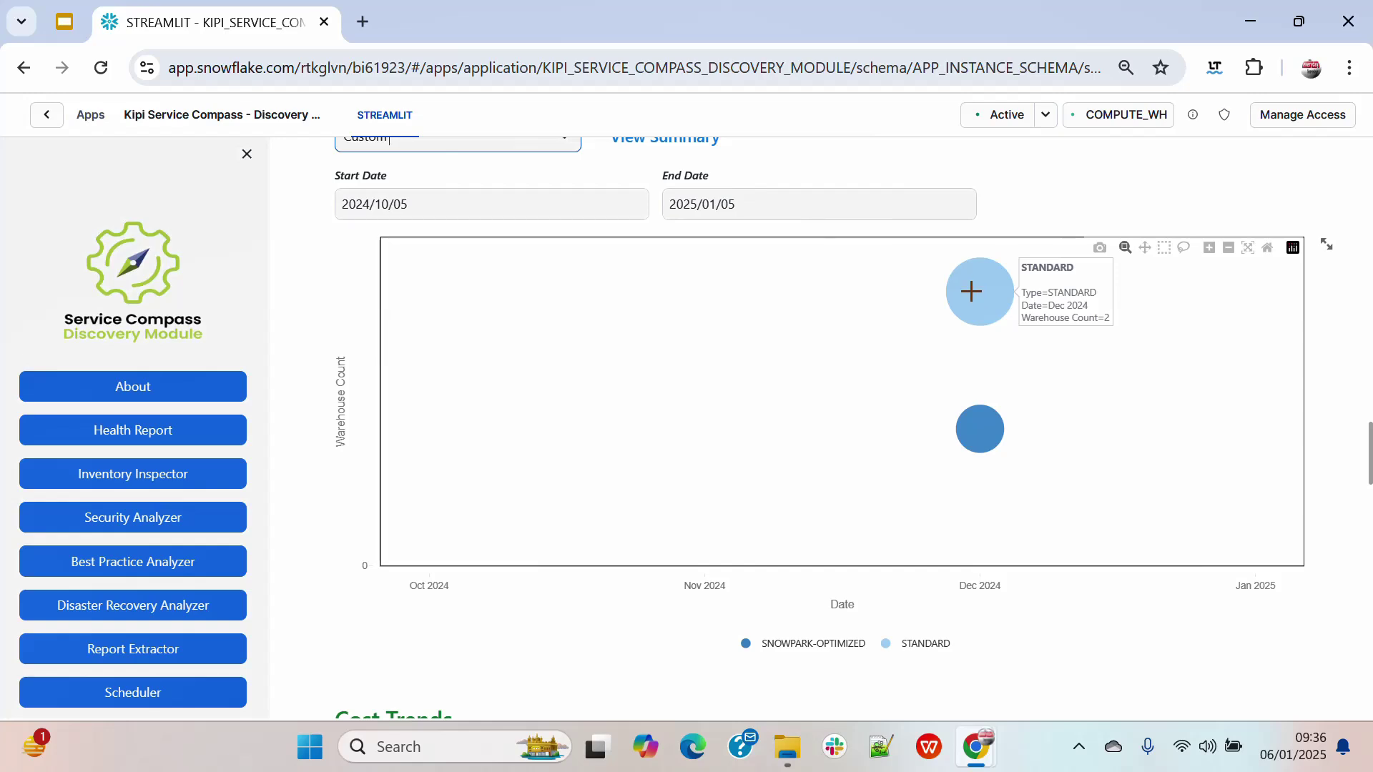
mouse_move(981, 432)
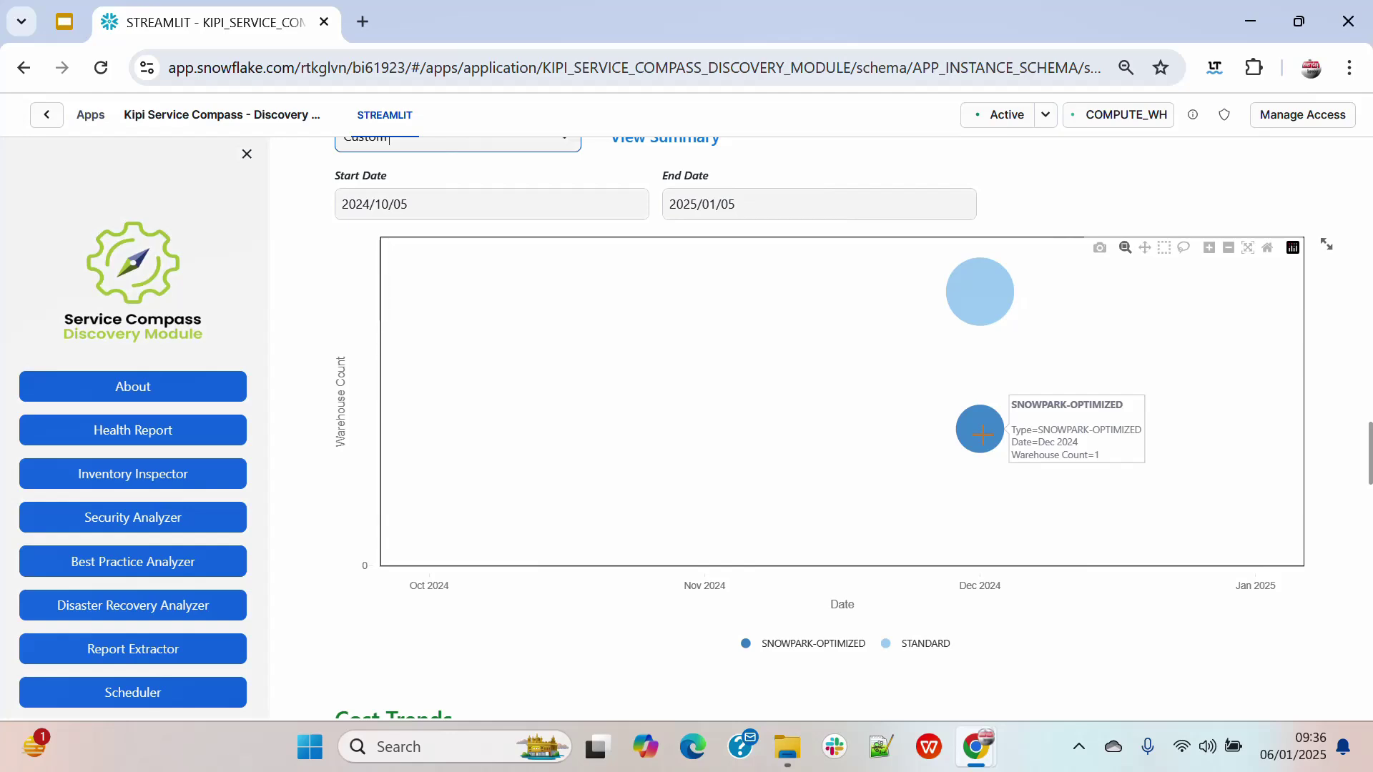
scroll(1027, 527, down, 6)
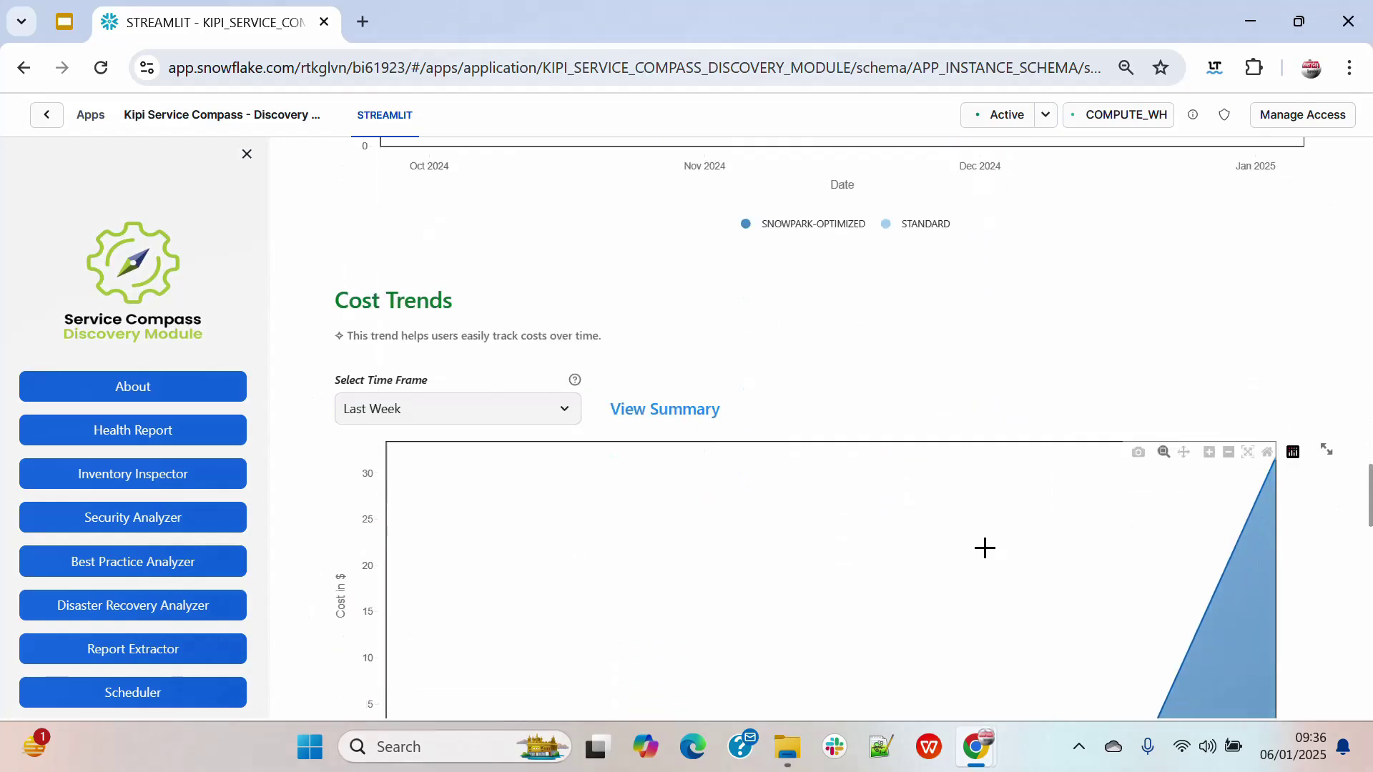
Set the Cost Trends time frame to Custom.
scroll(985, 547, down, 2)
click(565, 292)
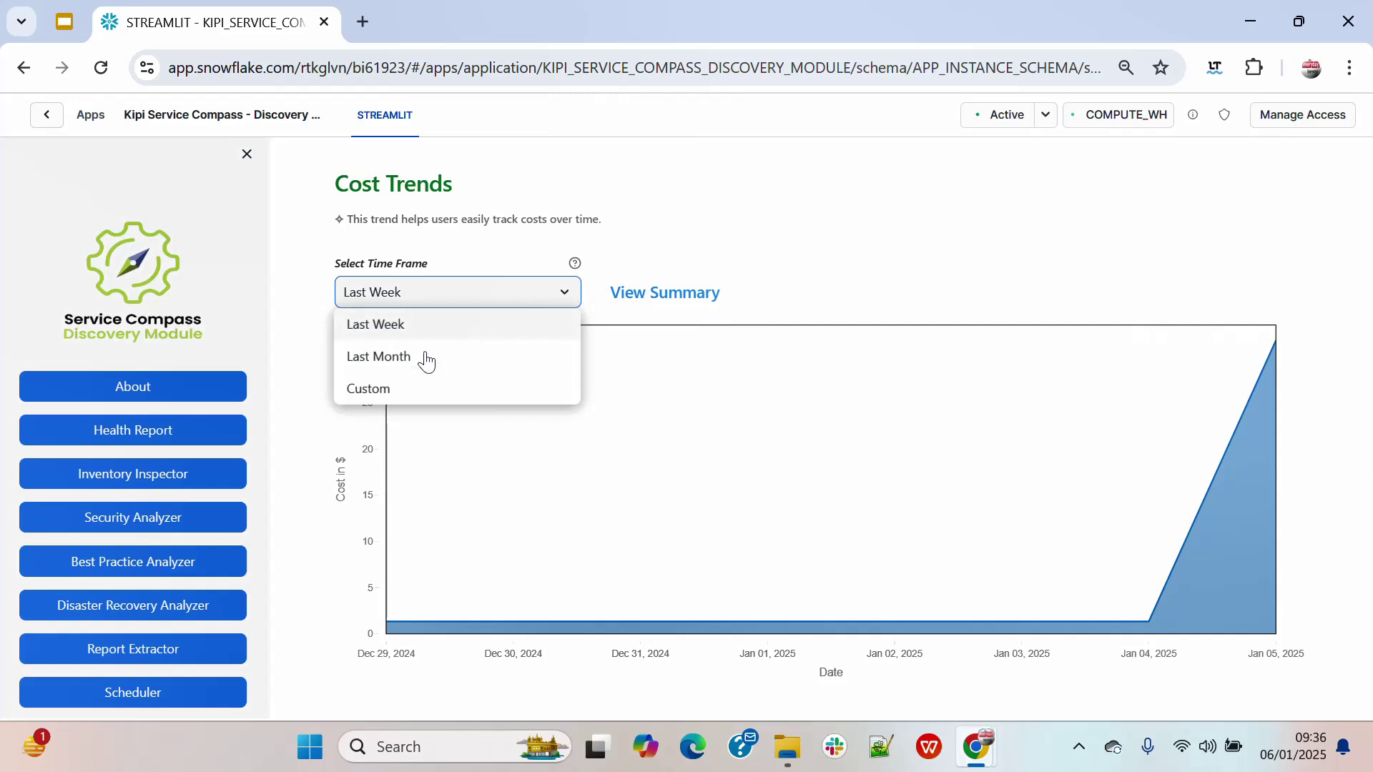
click(374, 391)
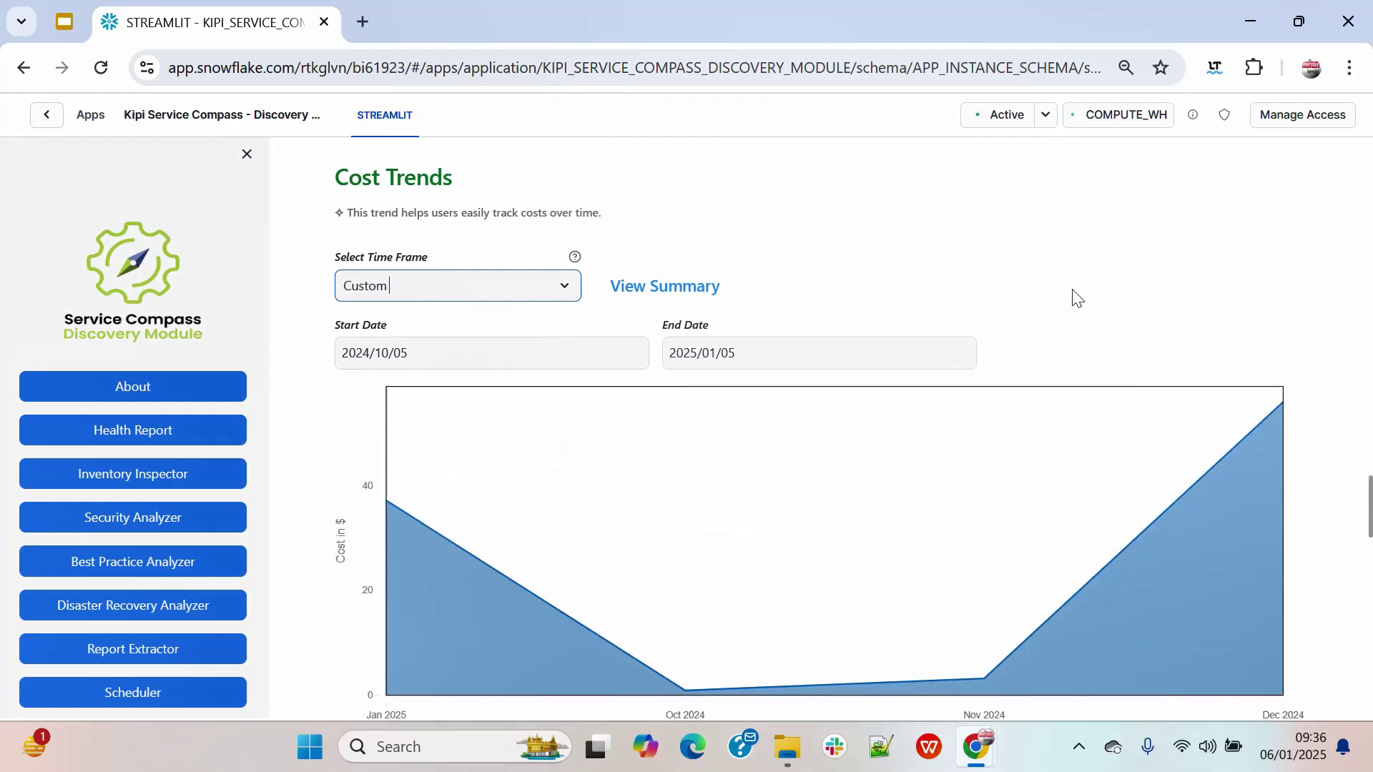
Inspect the monthly points of the Cost Trends chart and check the calendar of its end date.
scroll(1076, 296, down, 1)
mouse_move(387, 406)
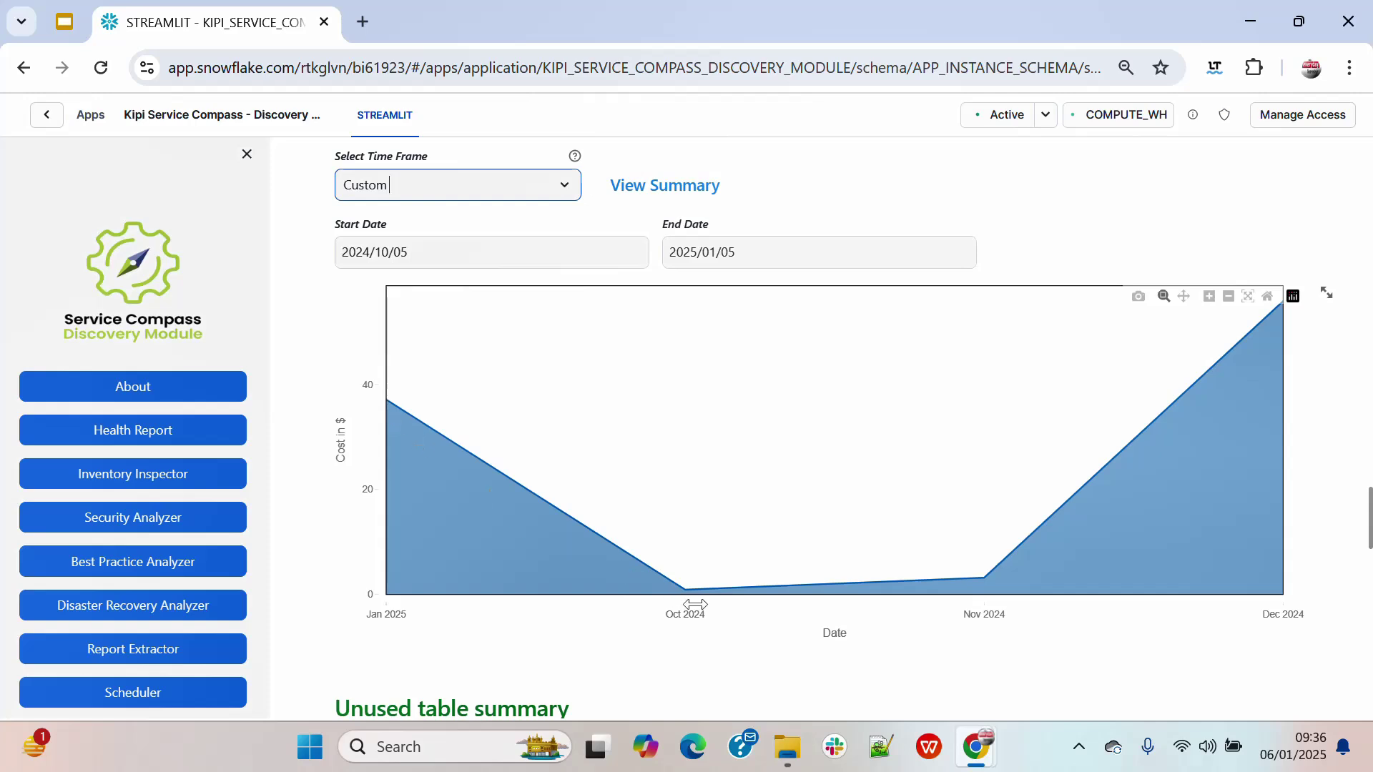
mouse_move(684, 590)
mouse_move(1275, 305)
mouse_move(989, 580)
click(756, 251)
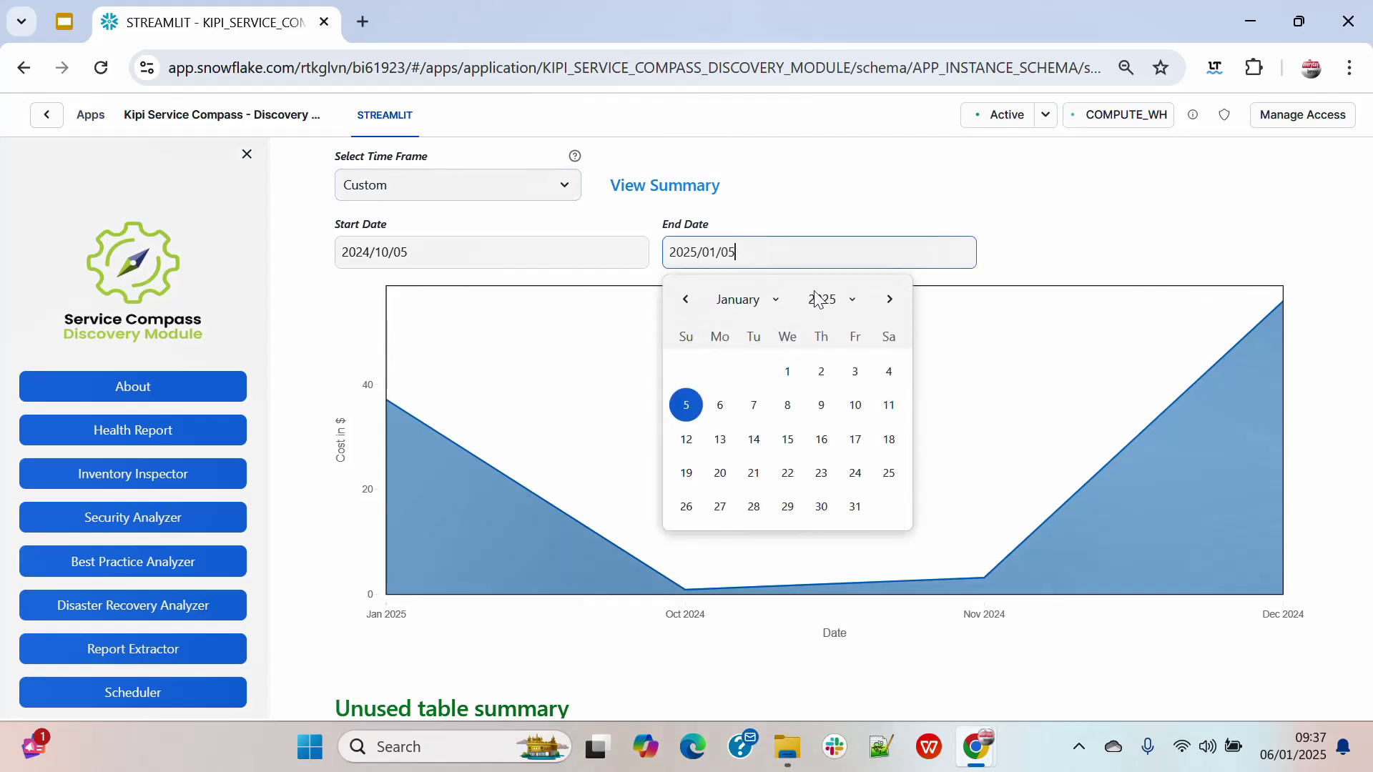
click(1085, 227)
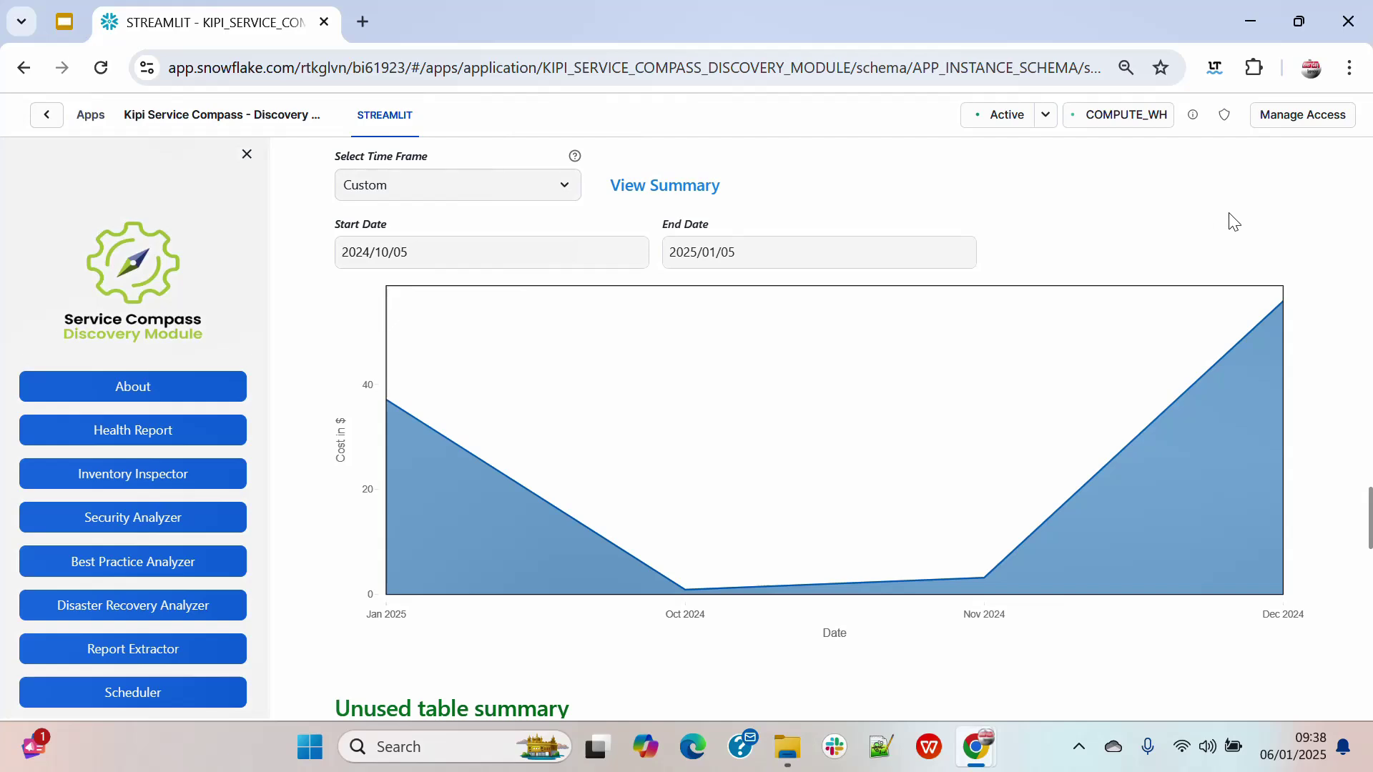
Set the number of days in the Unused table summary to 90 and enable viewing its summary.
scroll(1230, 214, down, 6)
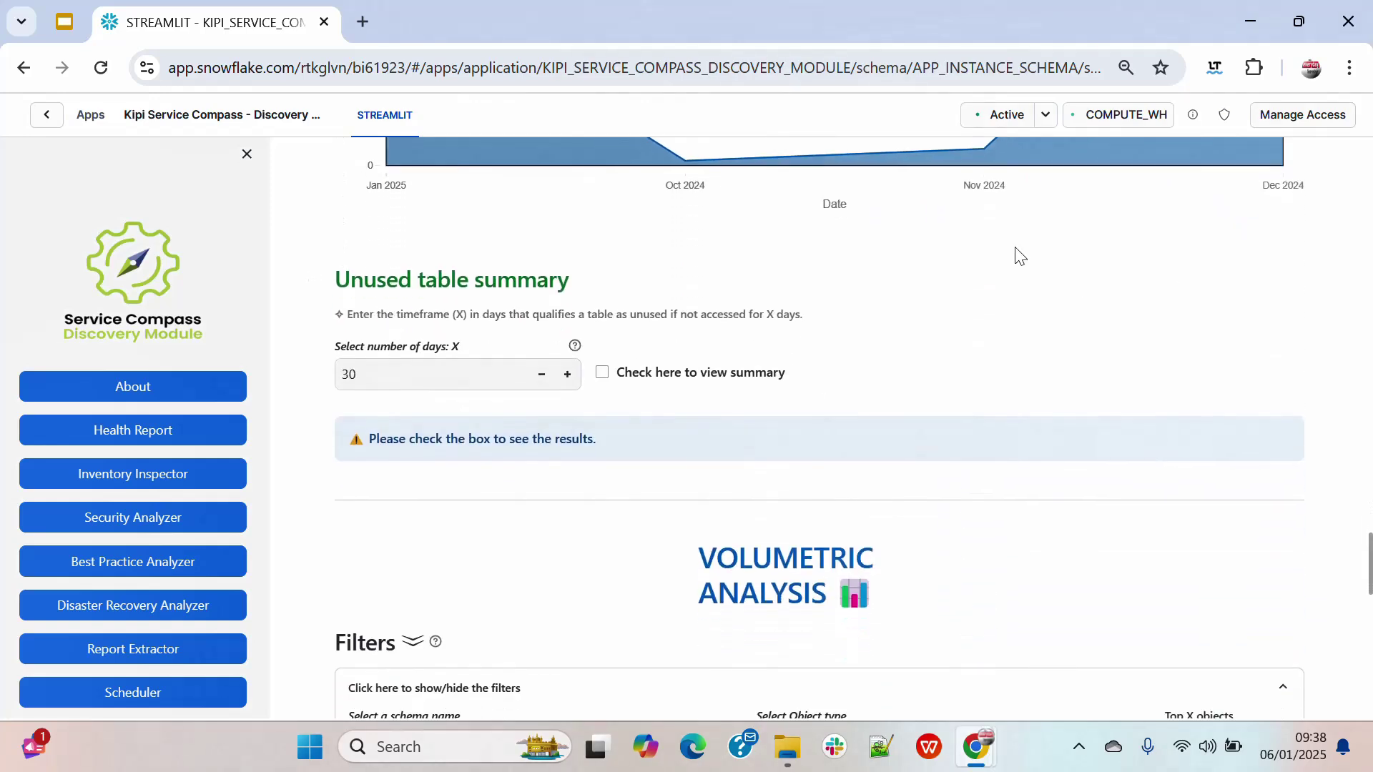
scroll(1020, 255, down, 2)
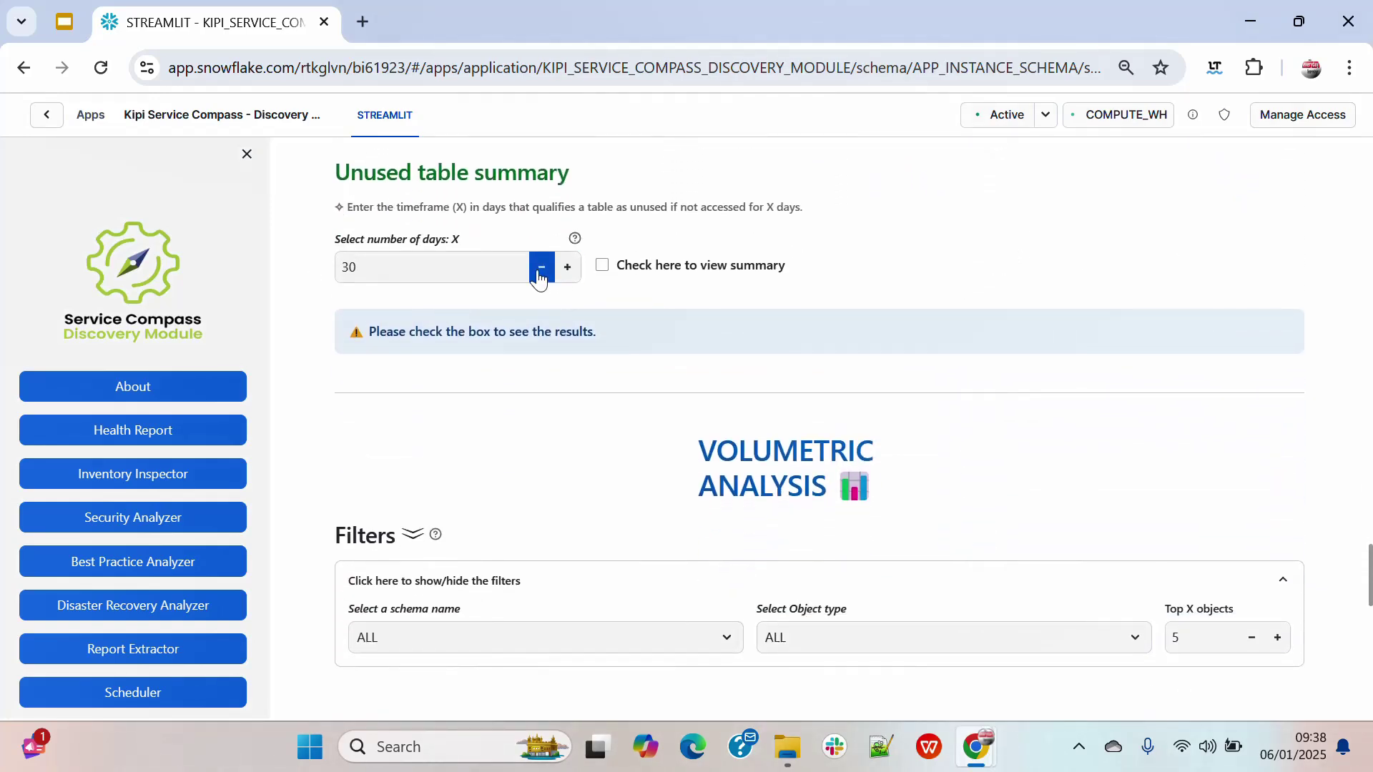
double_click(413, 271)
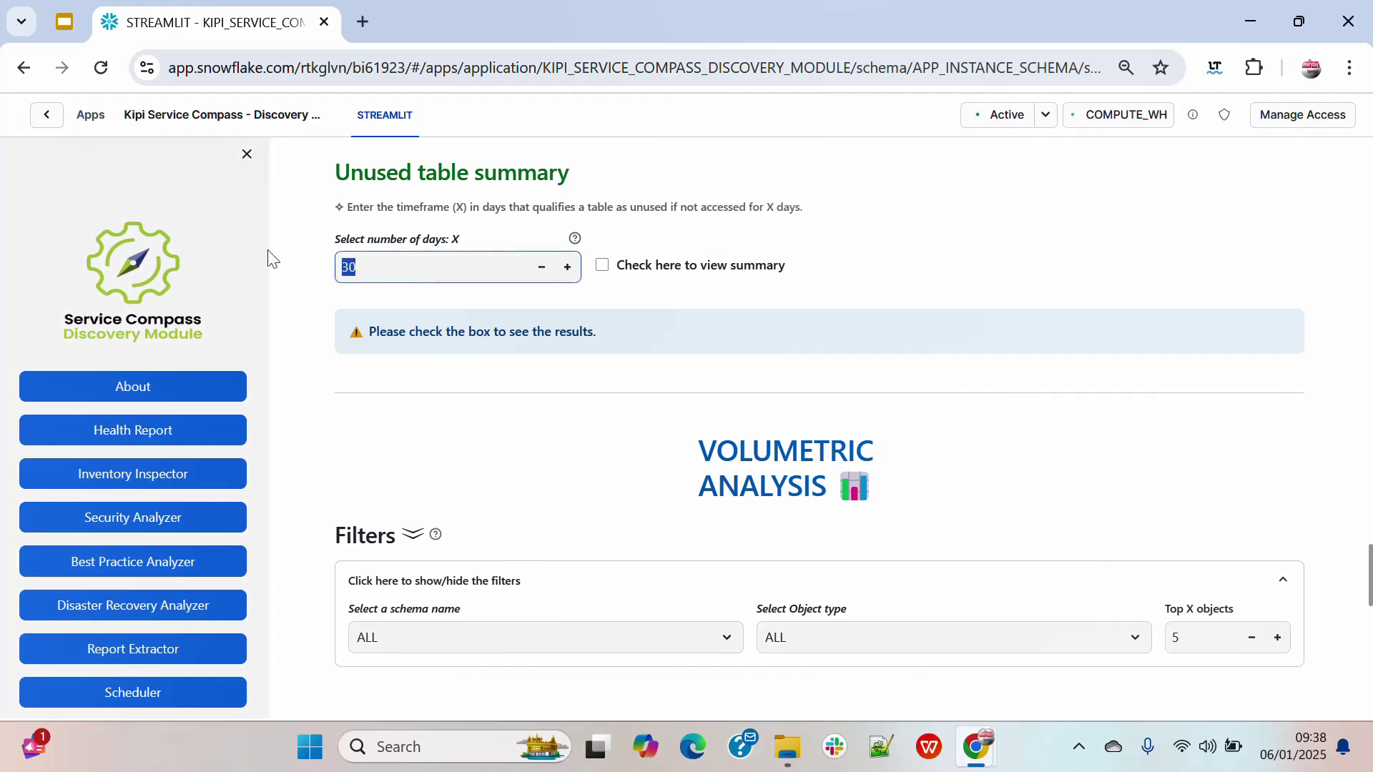
text(90)
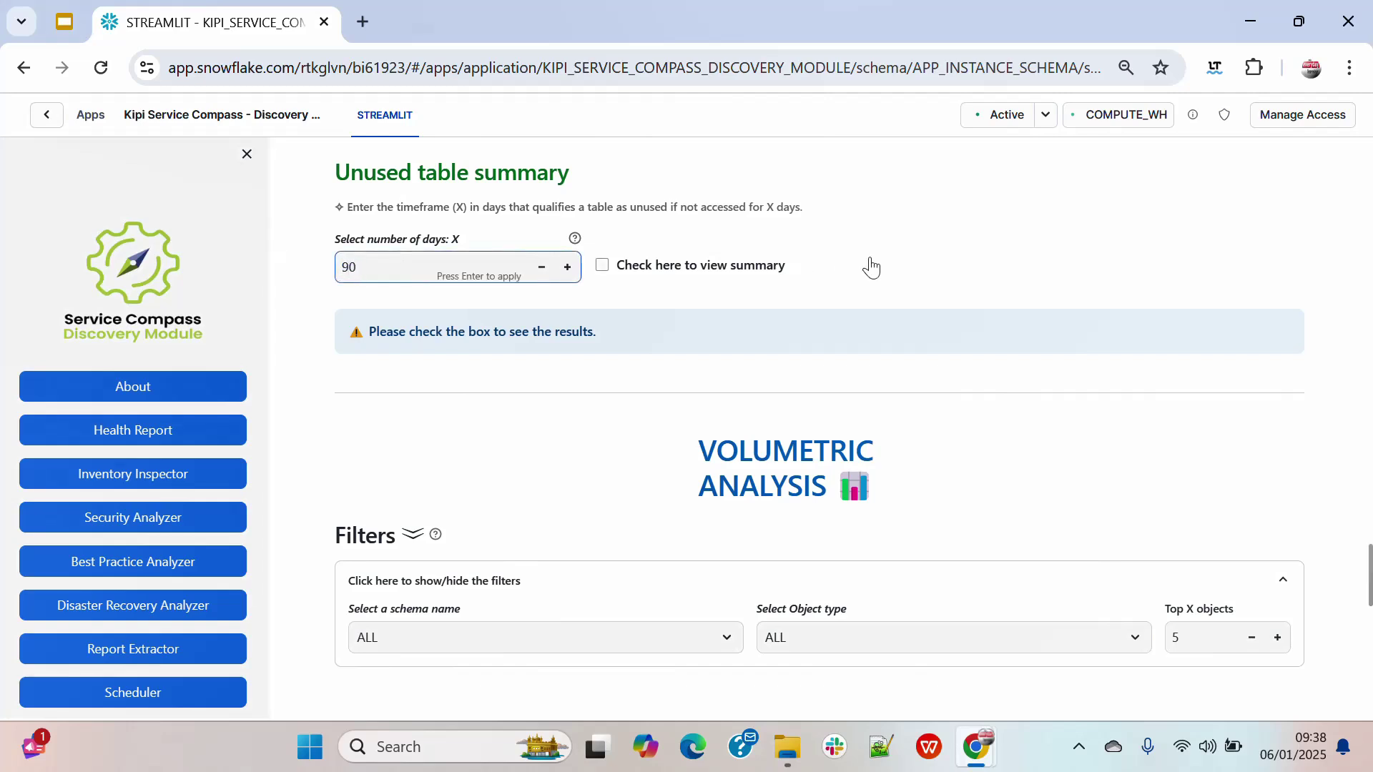
click(925, 253)
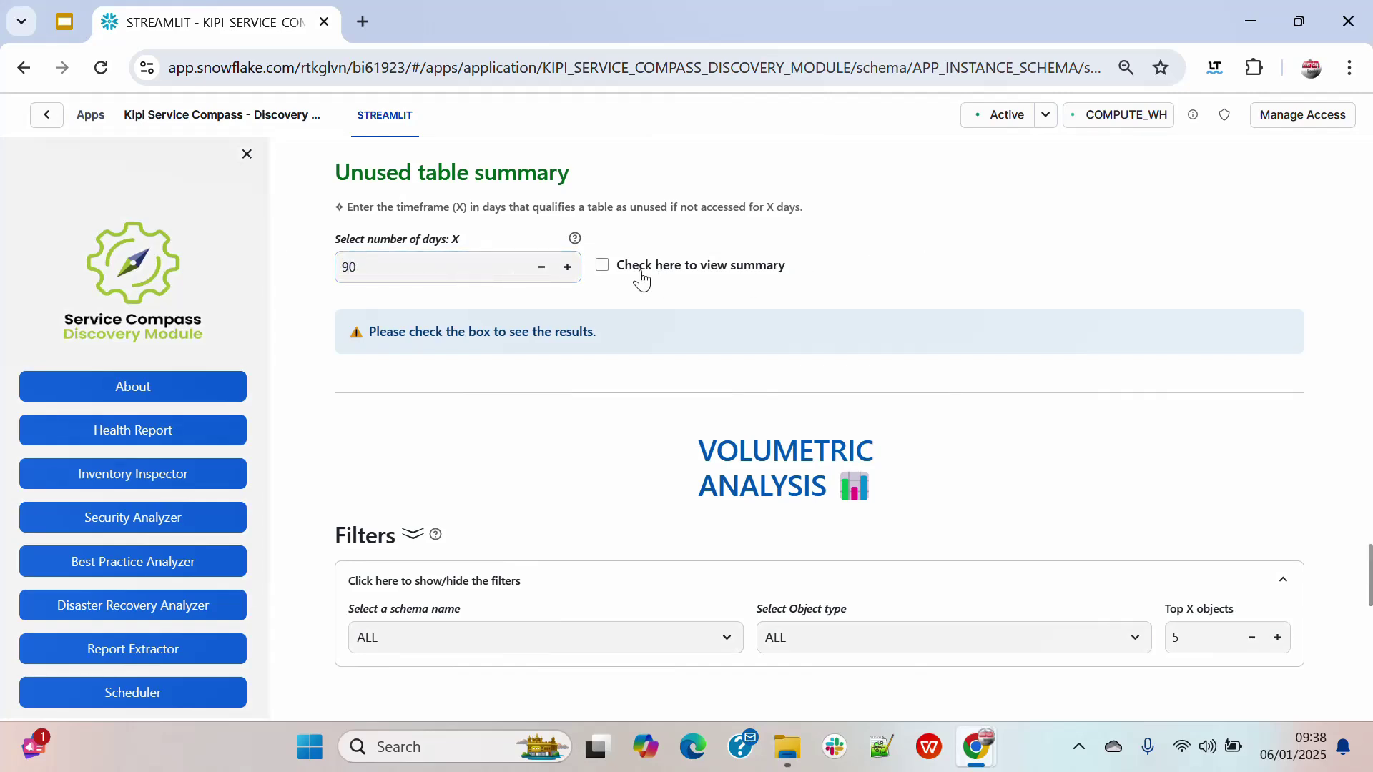
click(602, 267)
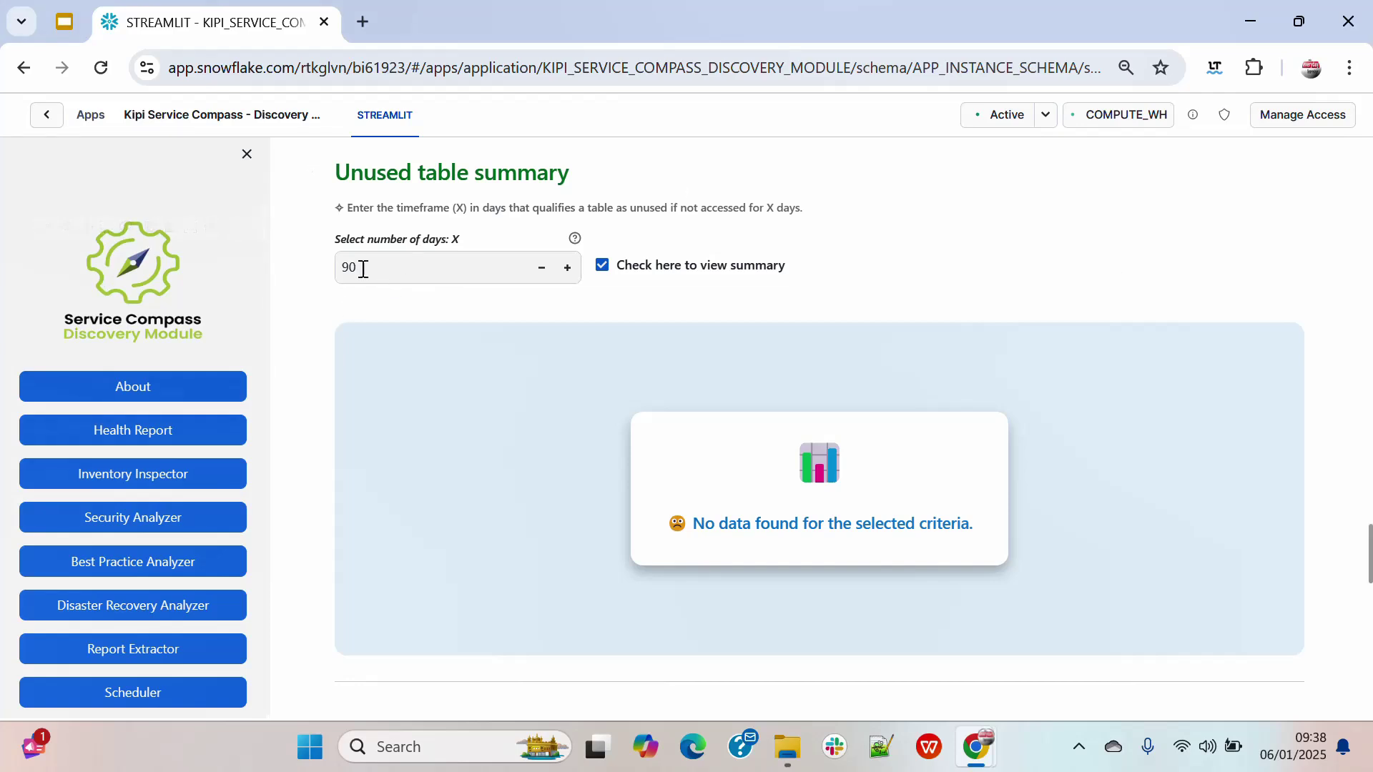
Raise the number of days in the Unused table summary to 100.
drag(363, 269, 315, 274)
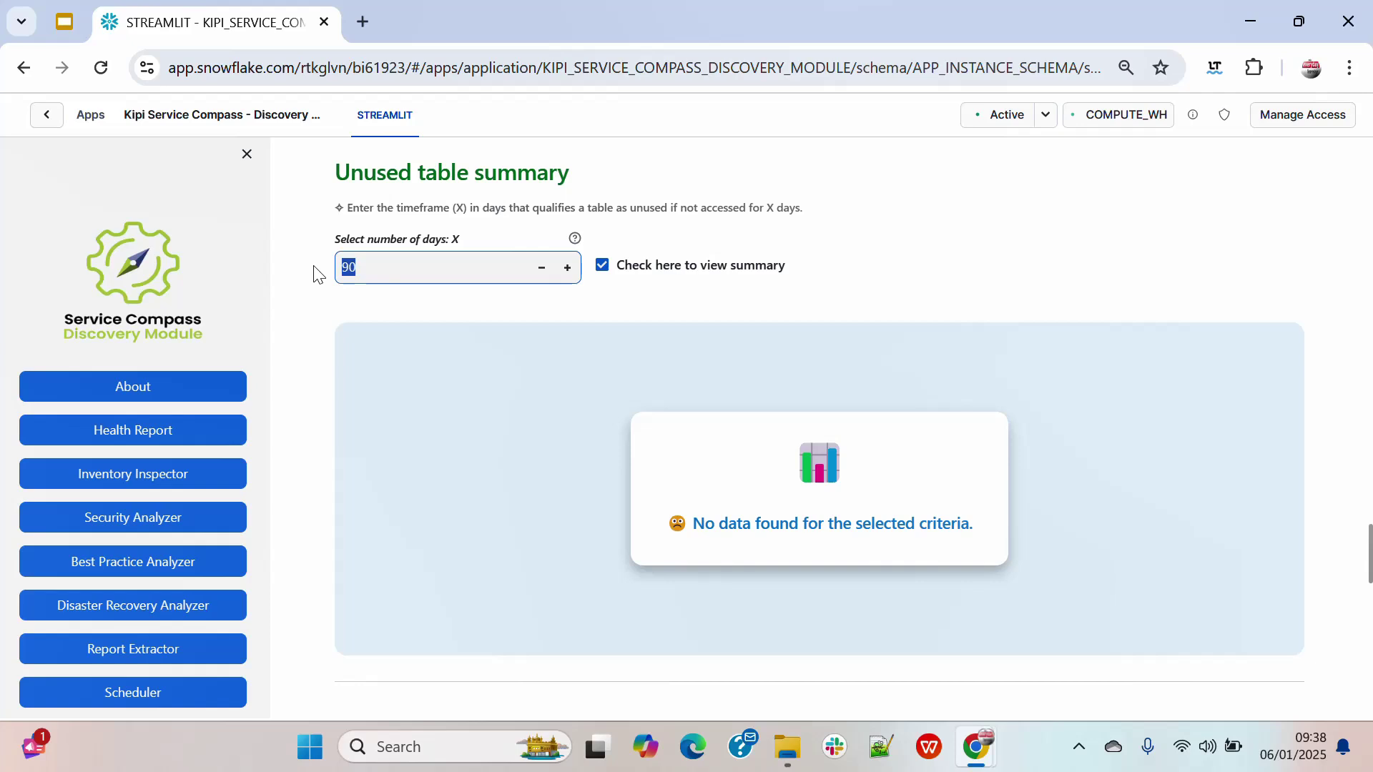
text(12)
key(Return)
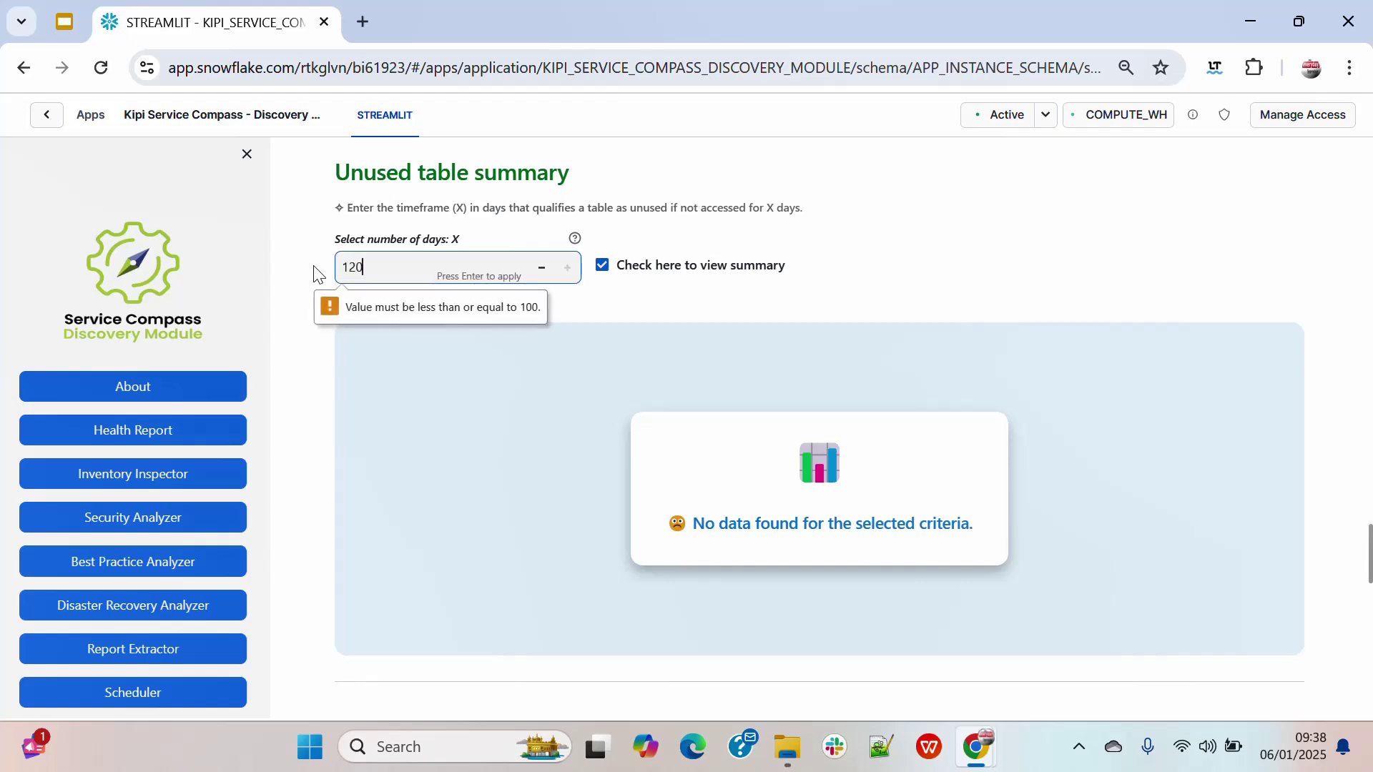
drag(379, 274, 352, 268)
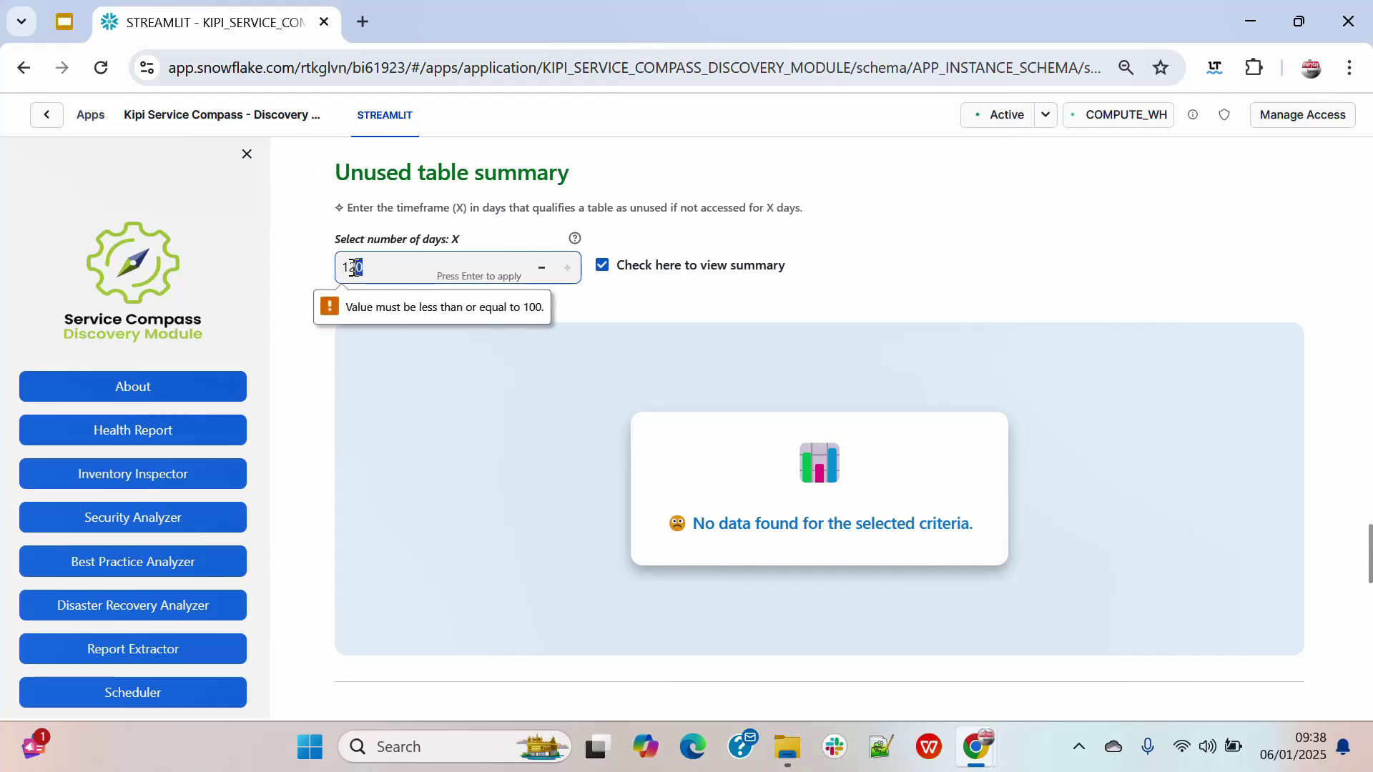
text(00)
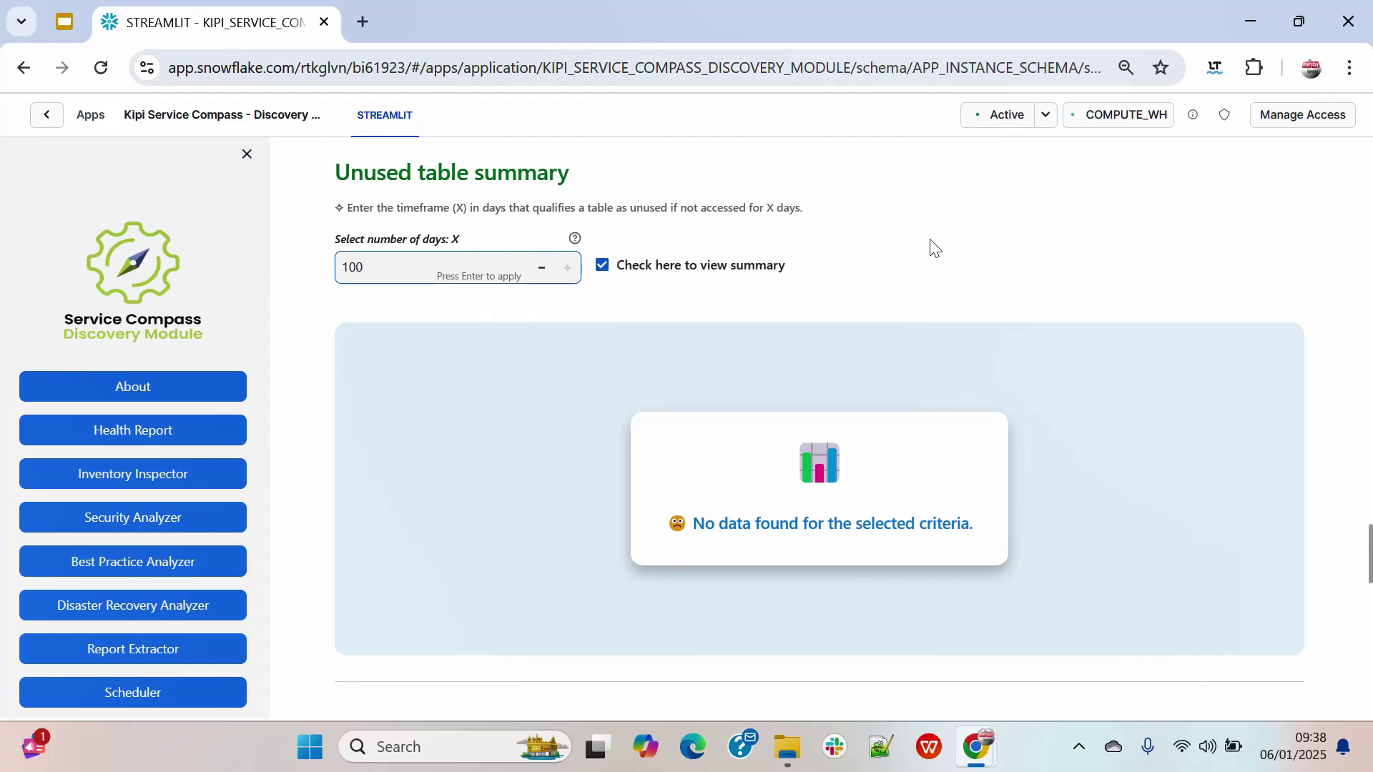
click(932, 247)
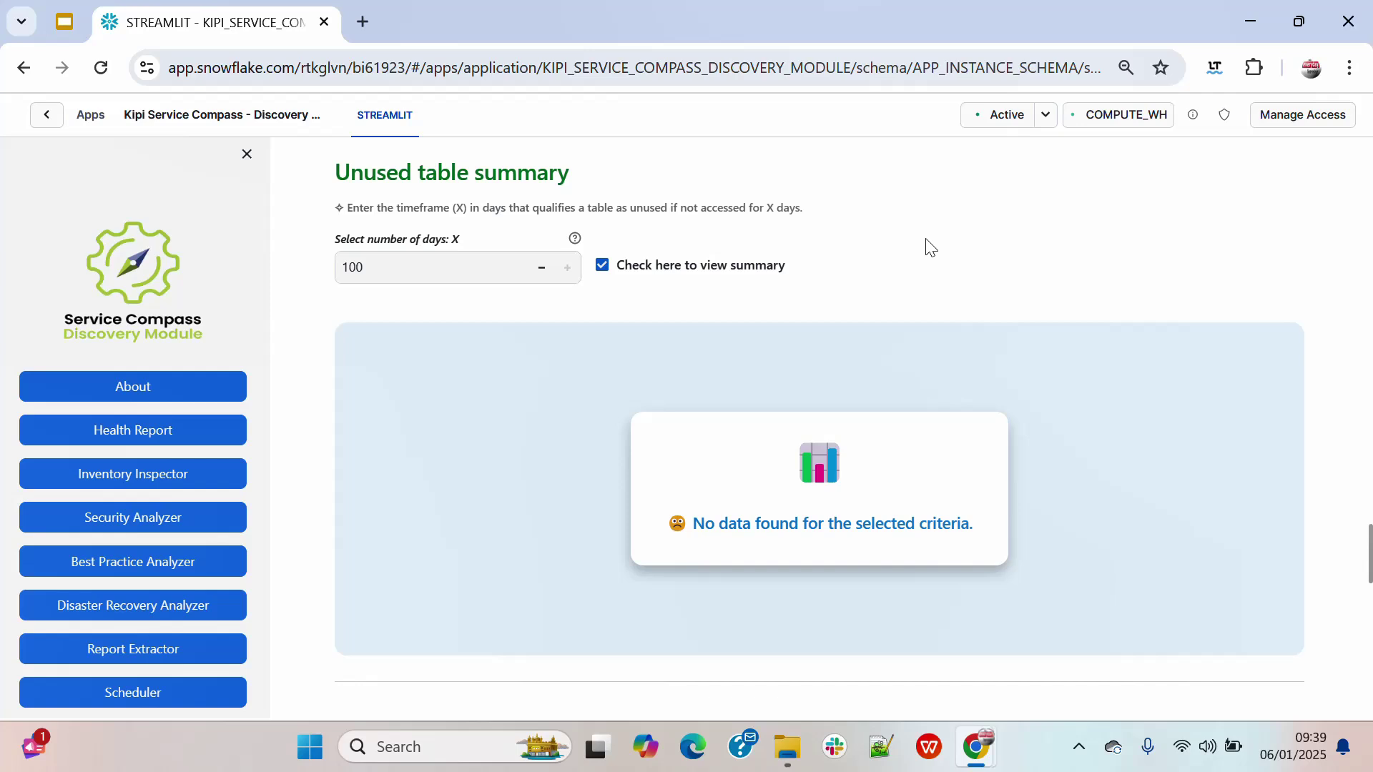
Examine the Volumetric Analysis filters and the sizes of the SERVICES and REVENUE_TIMESERIES schemas under Top Large Schemas.
scroll(925, 242, down, 5)
scroll(1155, 343, down, 3)
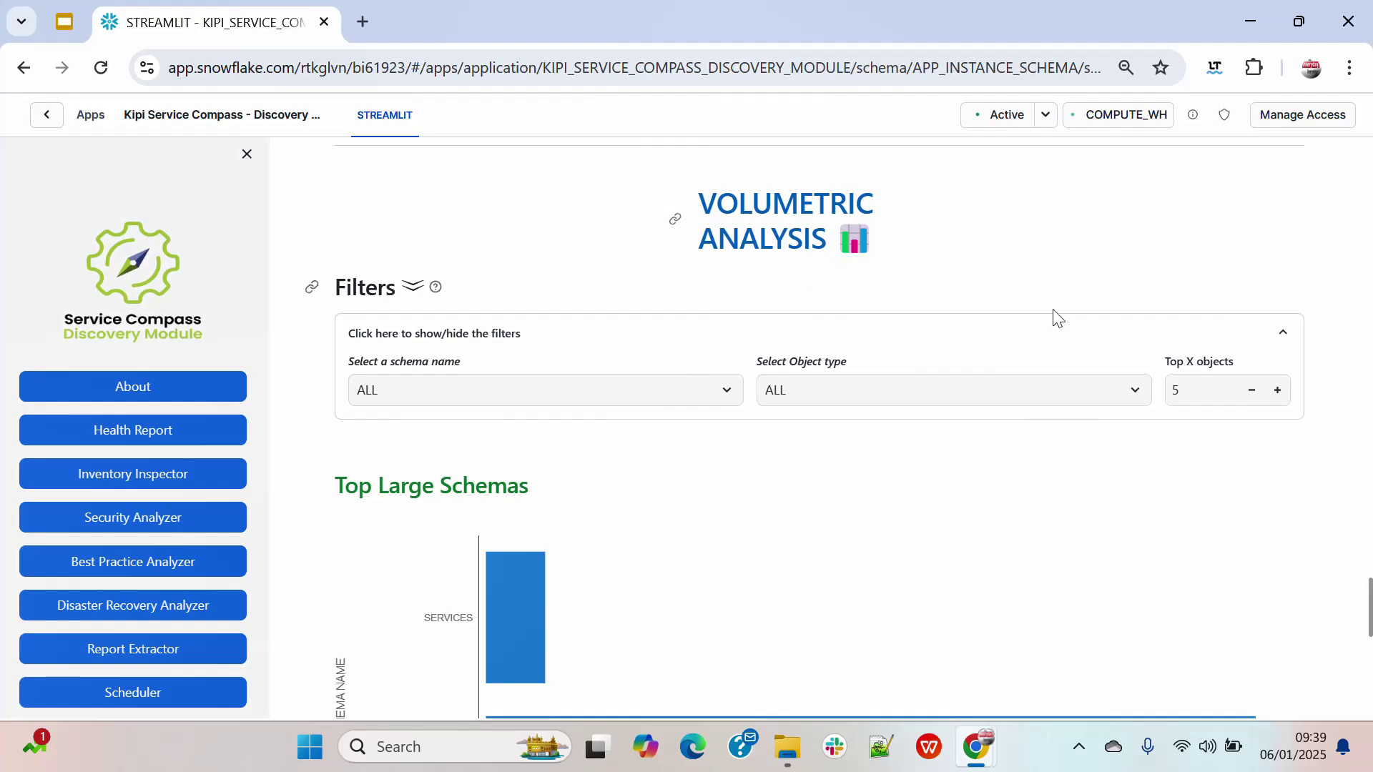
scroll(1066, 300, down, 1)
scroll(1075, 285, down, 4)
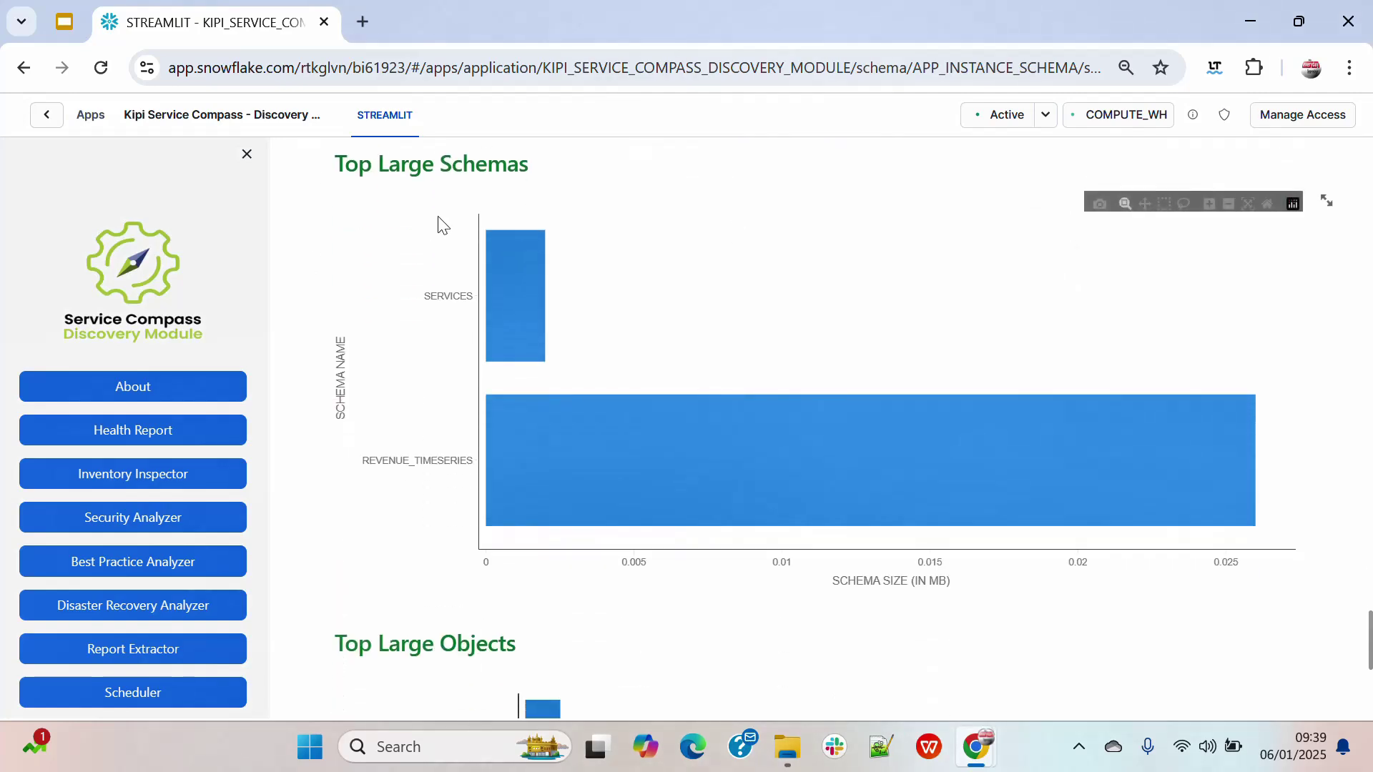
mouse_move(522, 488)
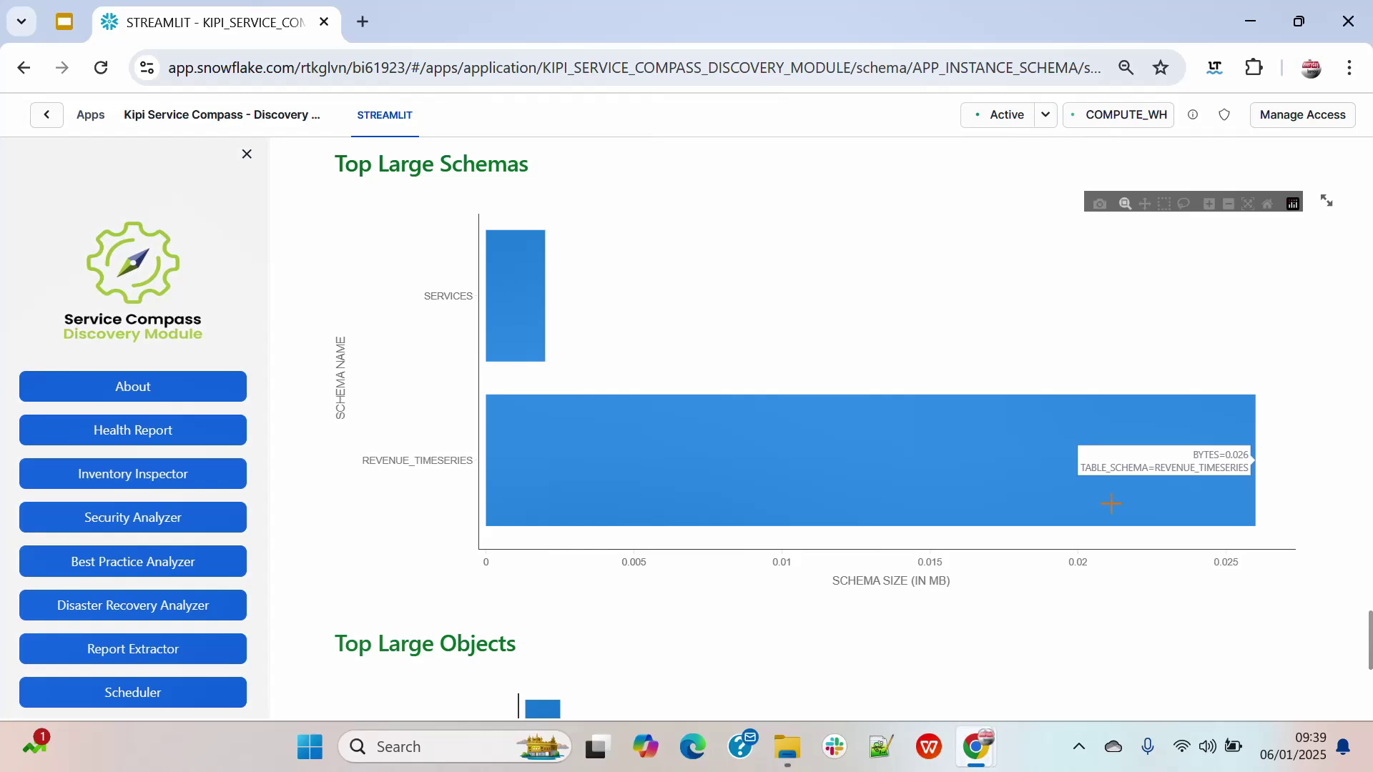
scroll(1111, 503, up, 3)
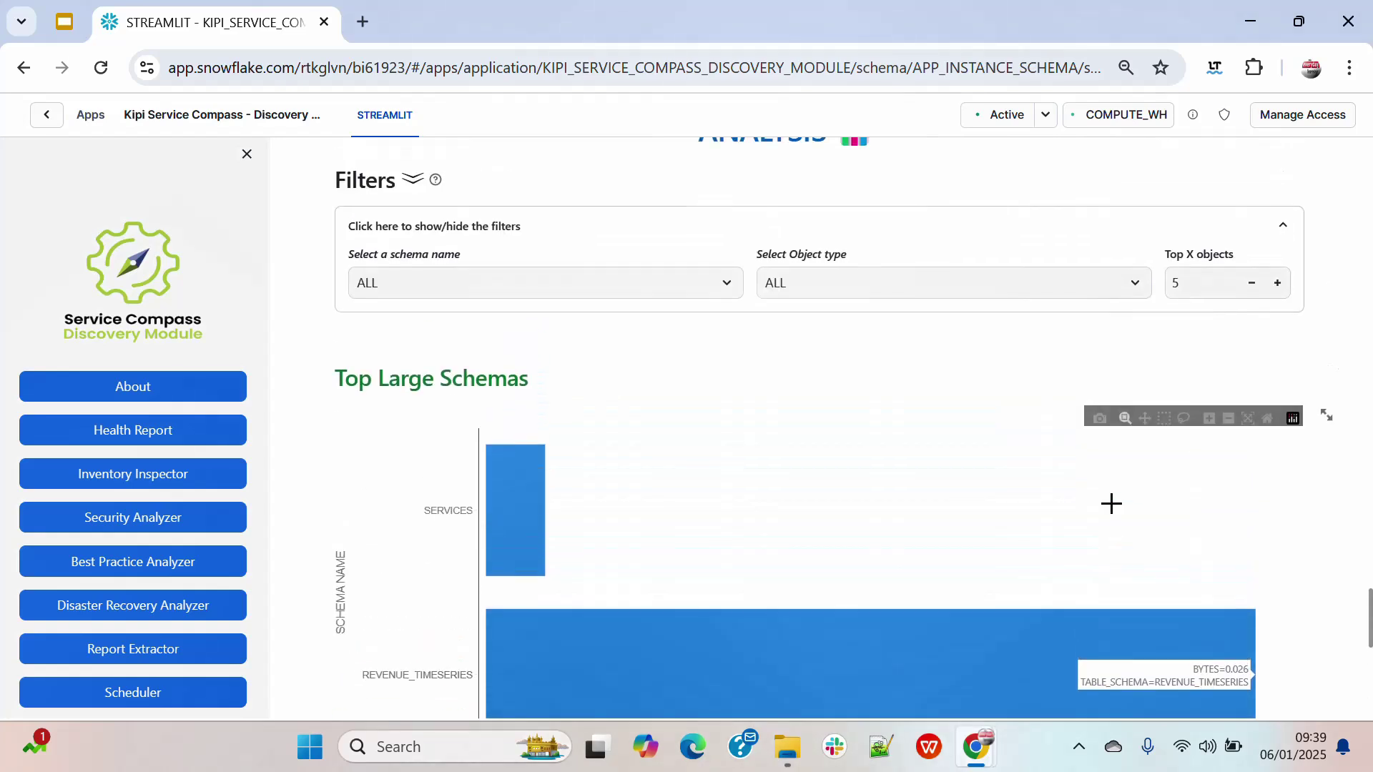
scroll(1111, 503, down, 3)
scroll(1109, 502, down, 5)
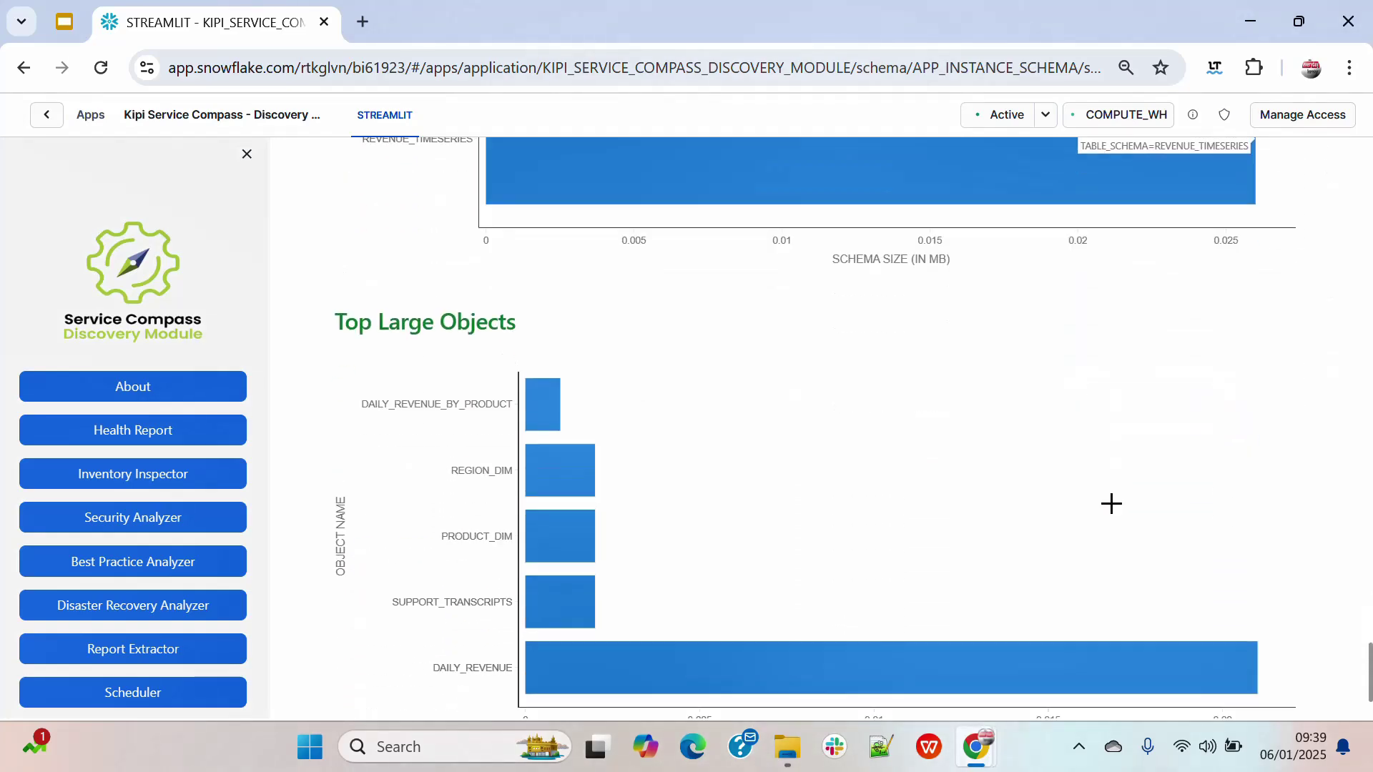
scroll(1103, 497, up, 5)
mouse_move(526, 293)
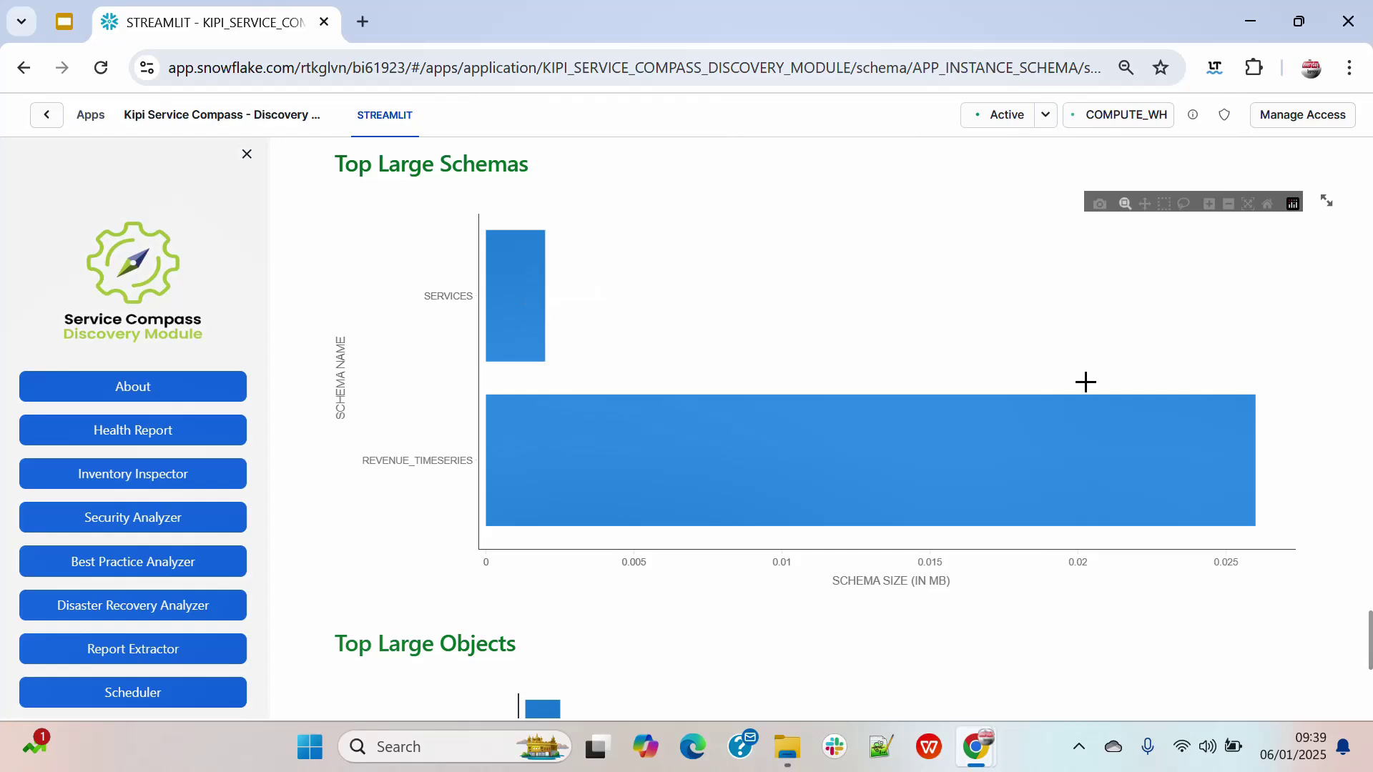
Examine the object sizes in the Top Large Objects chart, including DAILY_REVENUE, and look back over the earlier trend sections.
scroll(1081, 386, down, 5)
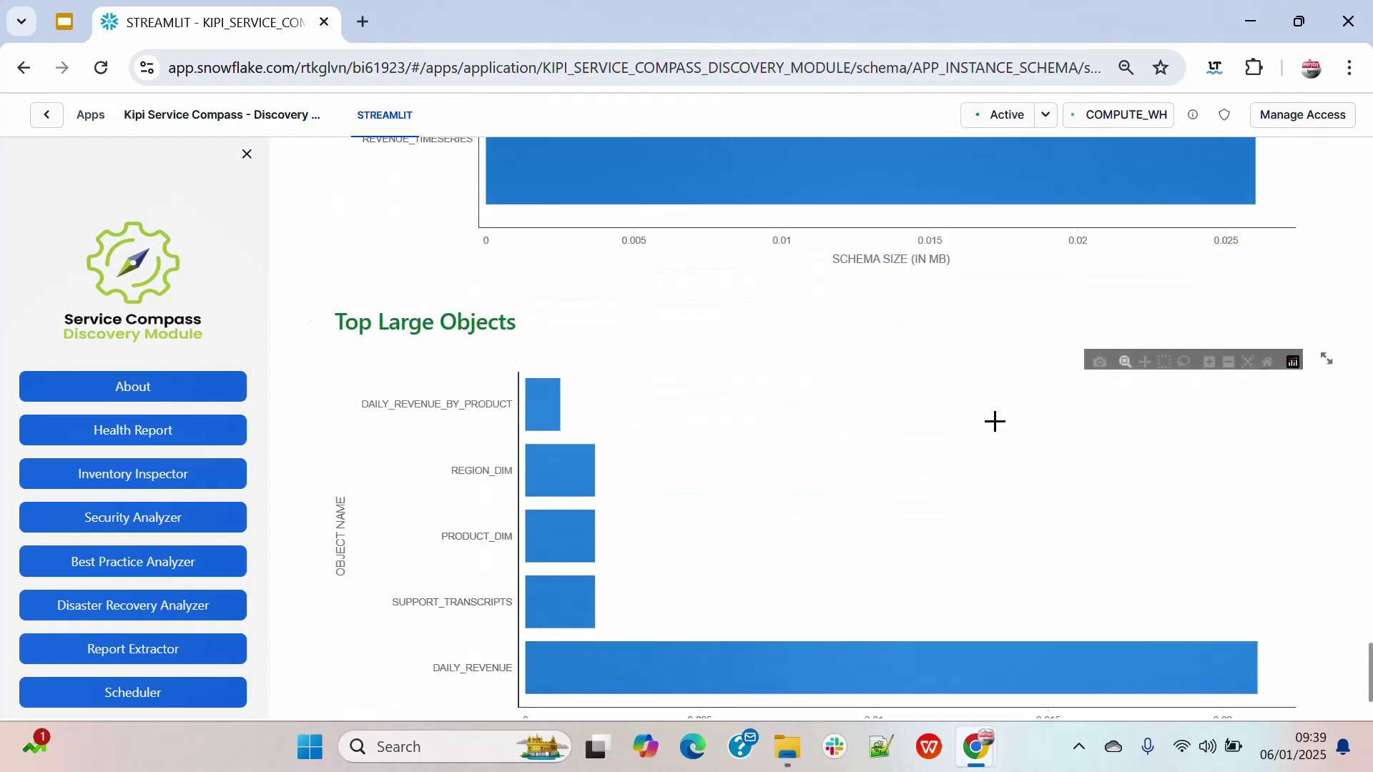
scroll(994, 421, down, 2)
mouse_move(560, 561)
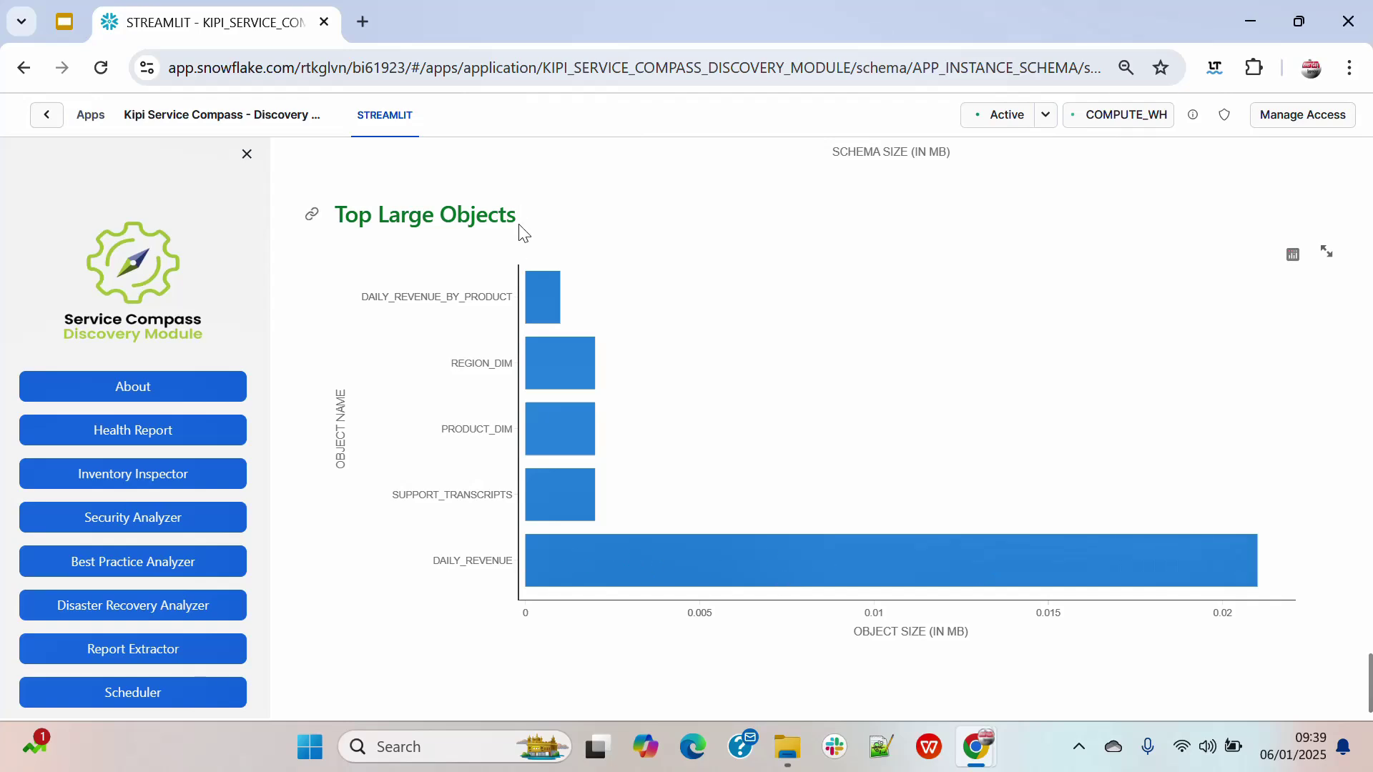
scroll(966, 412, down, 1)
scroll(966, 412, up, 15)
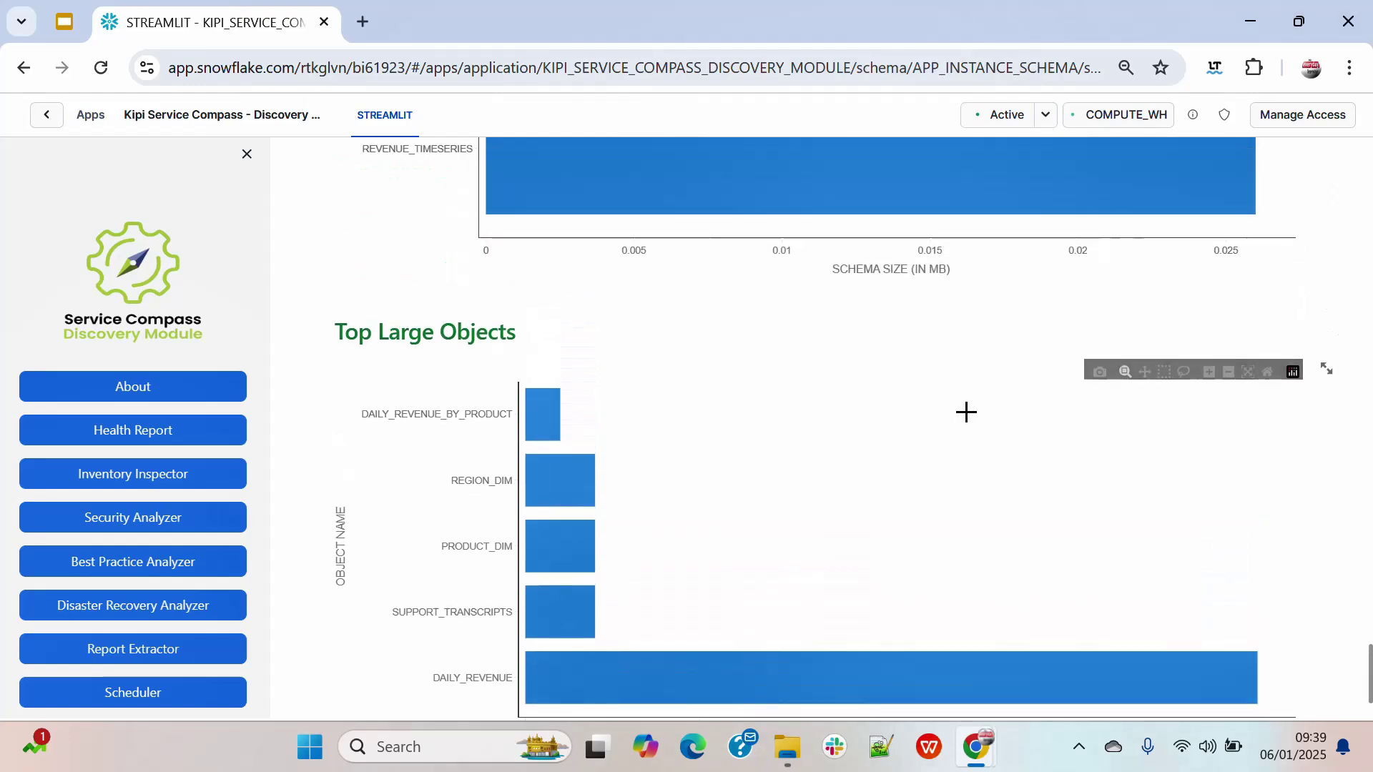
scroll(969, 417, up, 20)
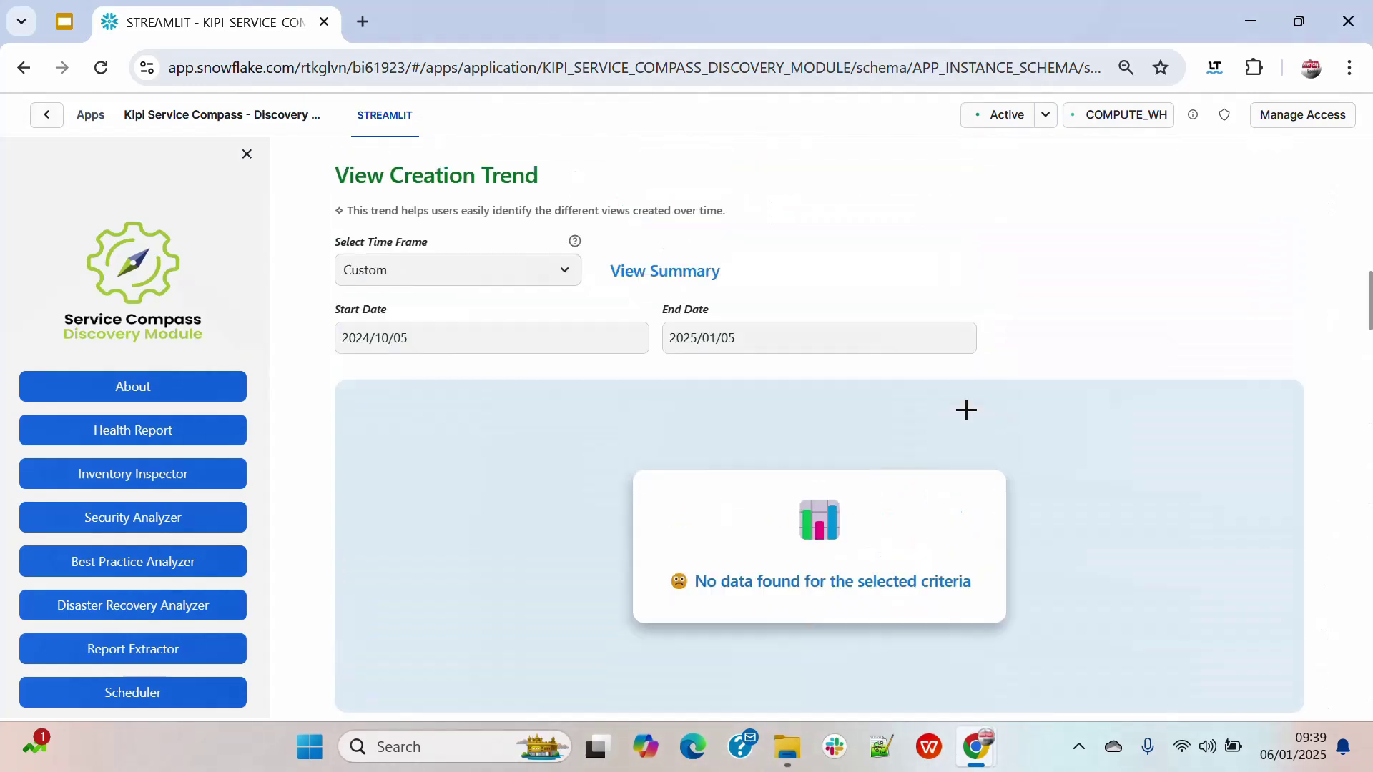
scroll(969, 418, down, 20)
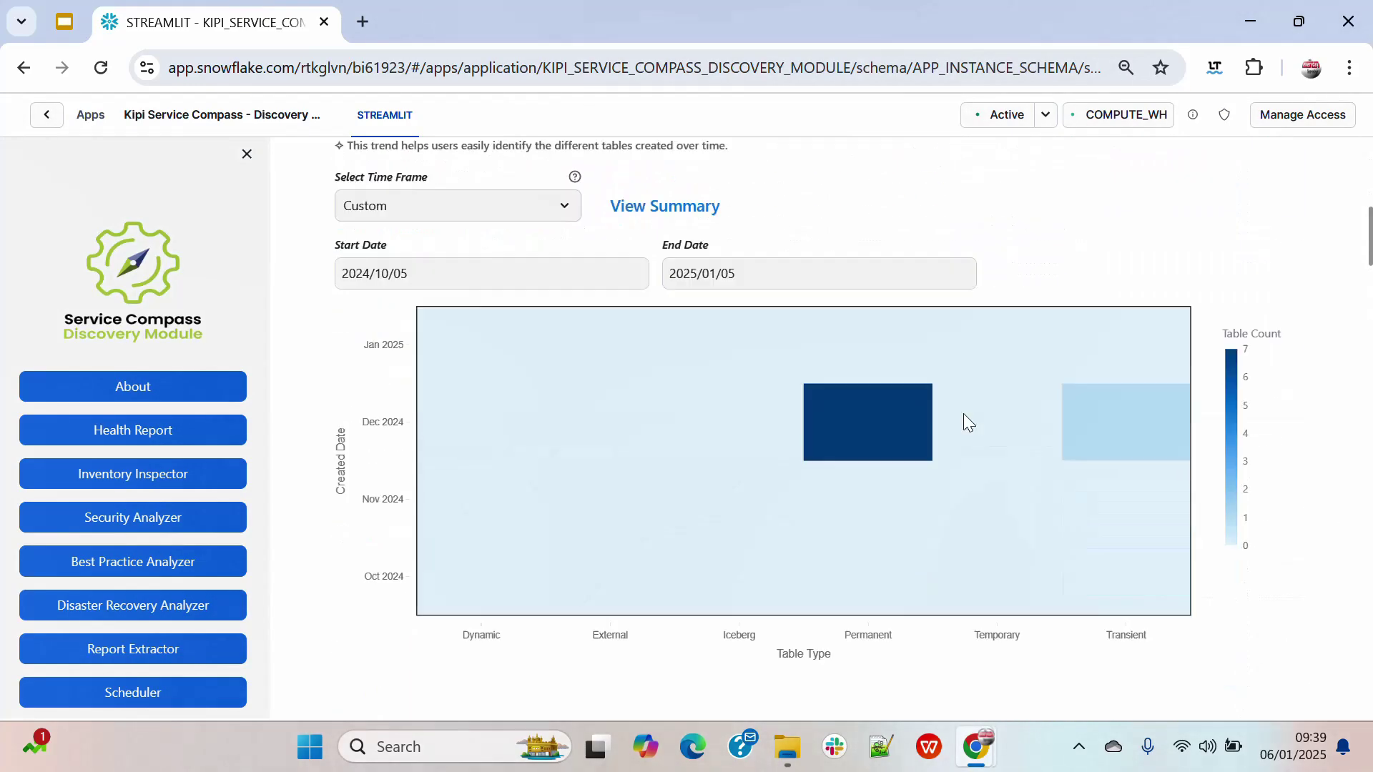
scroll(963, 413, up, 10)
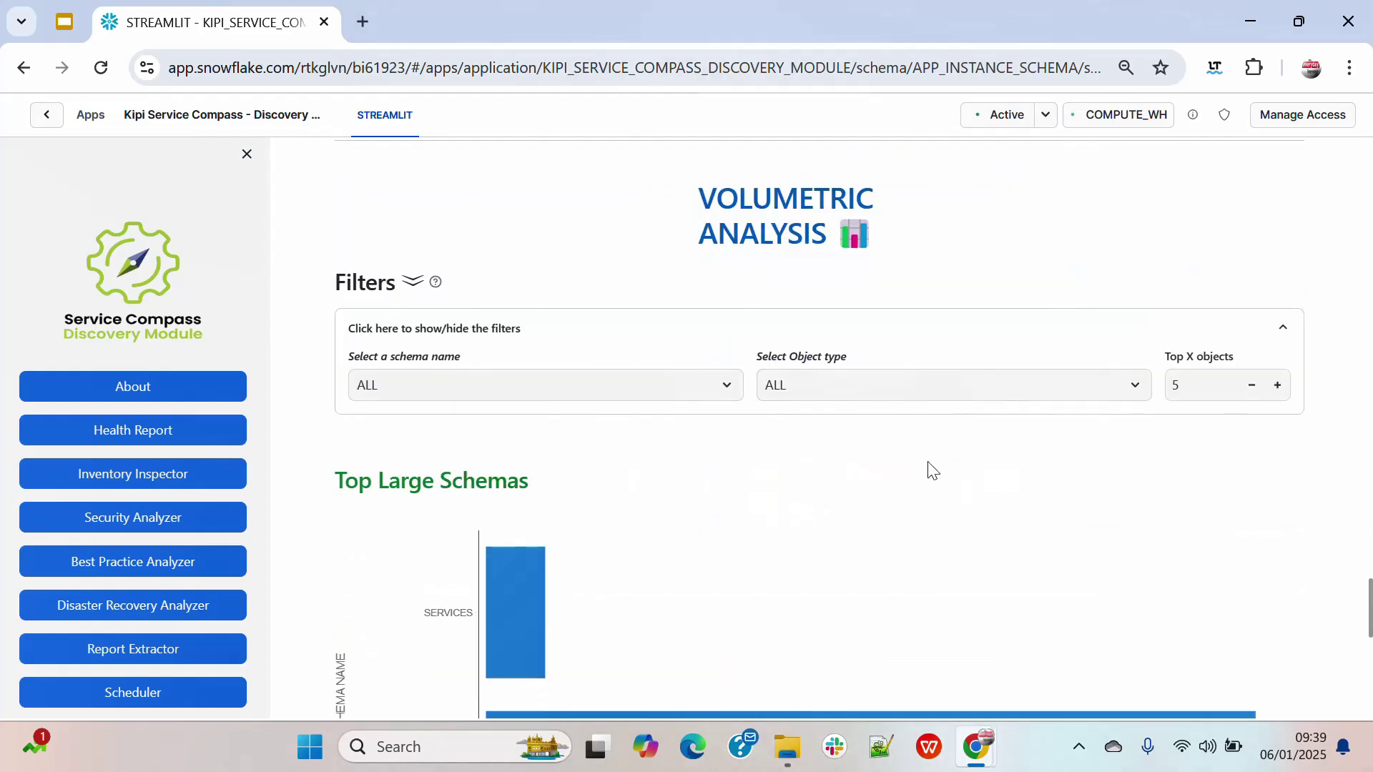
Generate the Inventory Inspector report for 2025/01/05 in the Report Extractor.
click(120, 656)
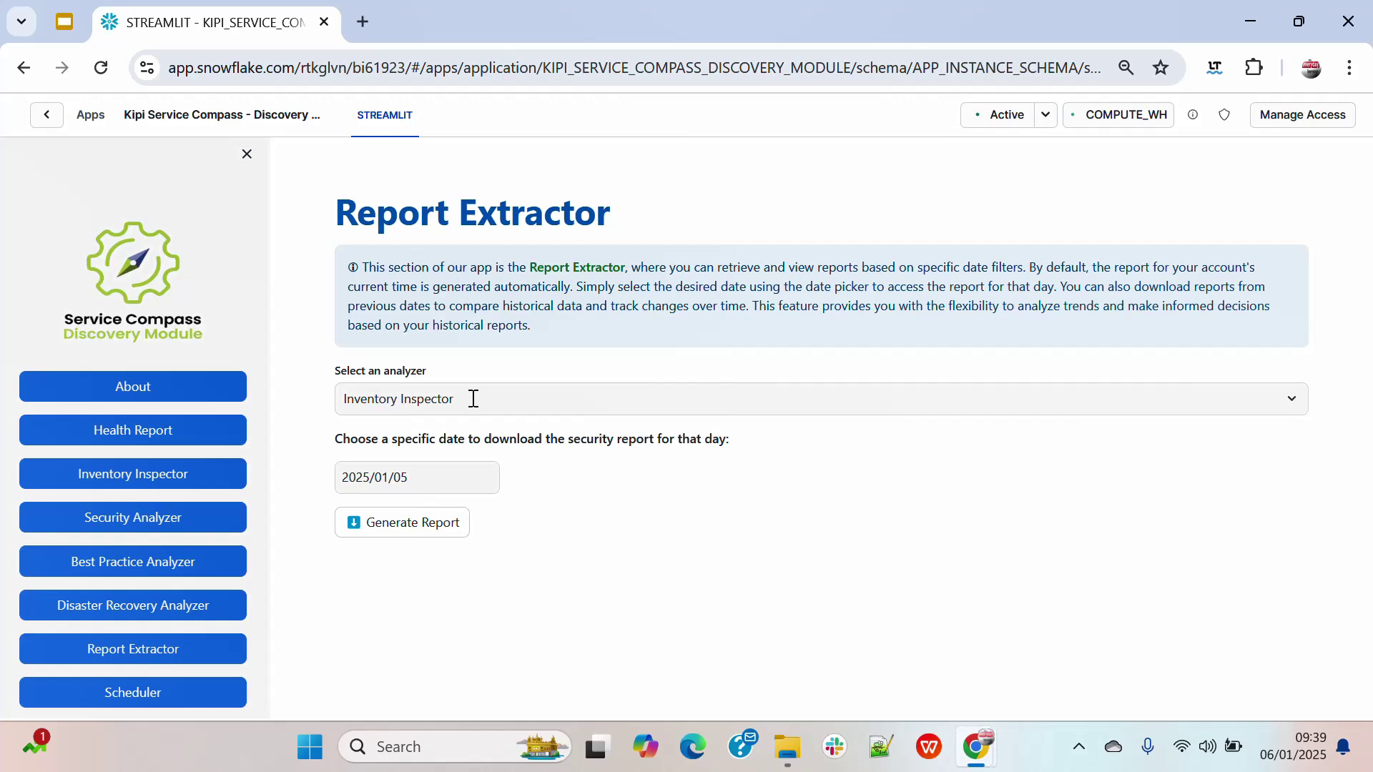
click(473, 399)
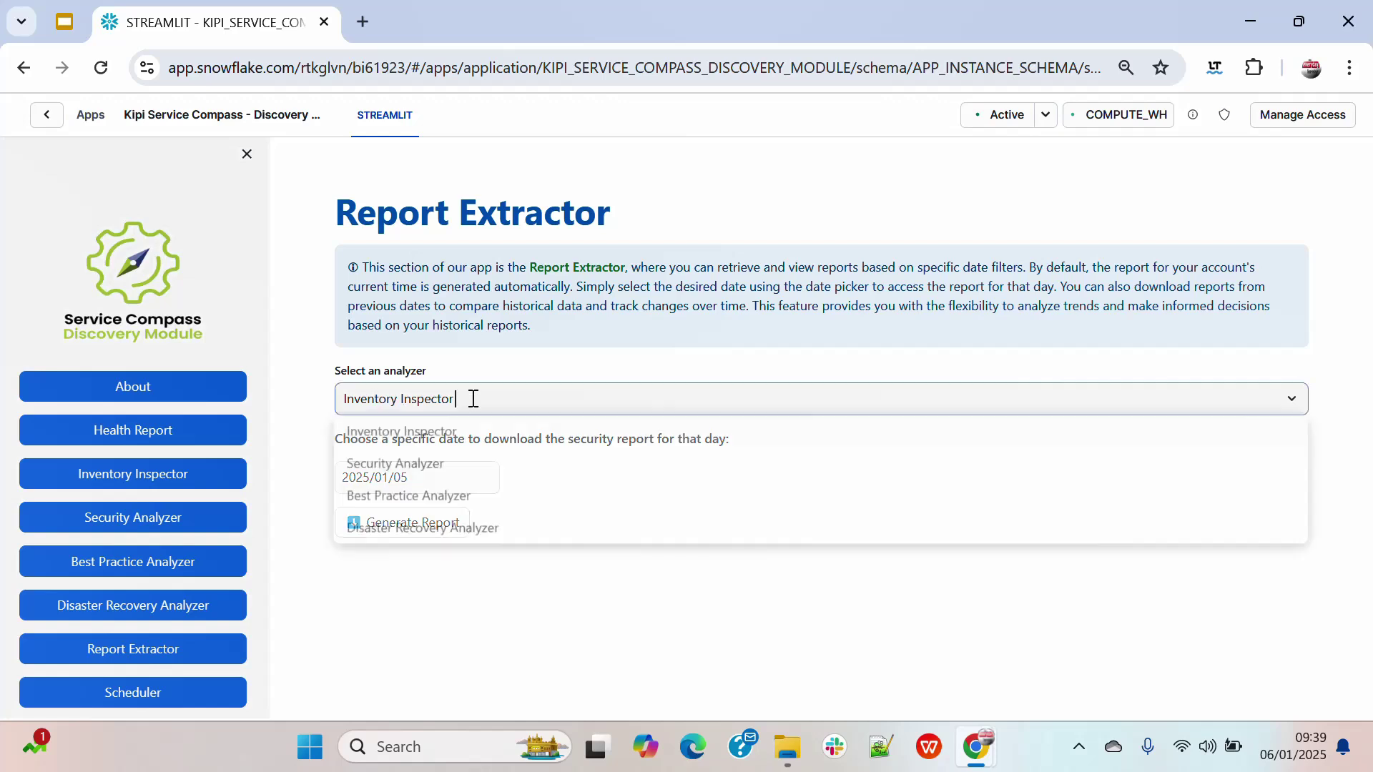
click(420, 432)
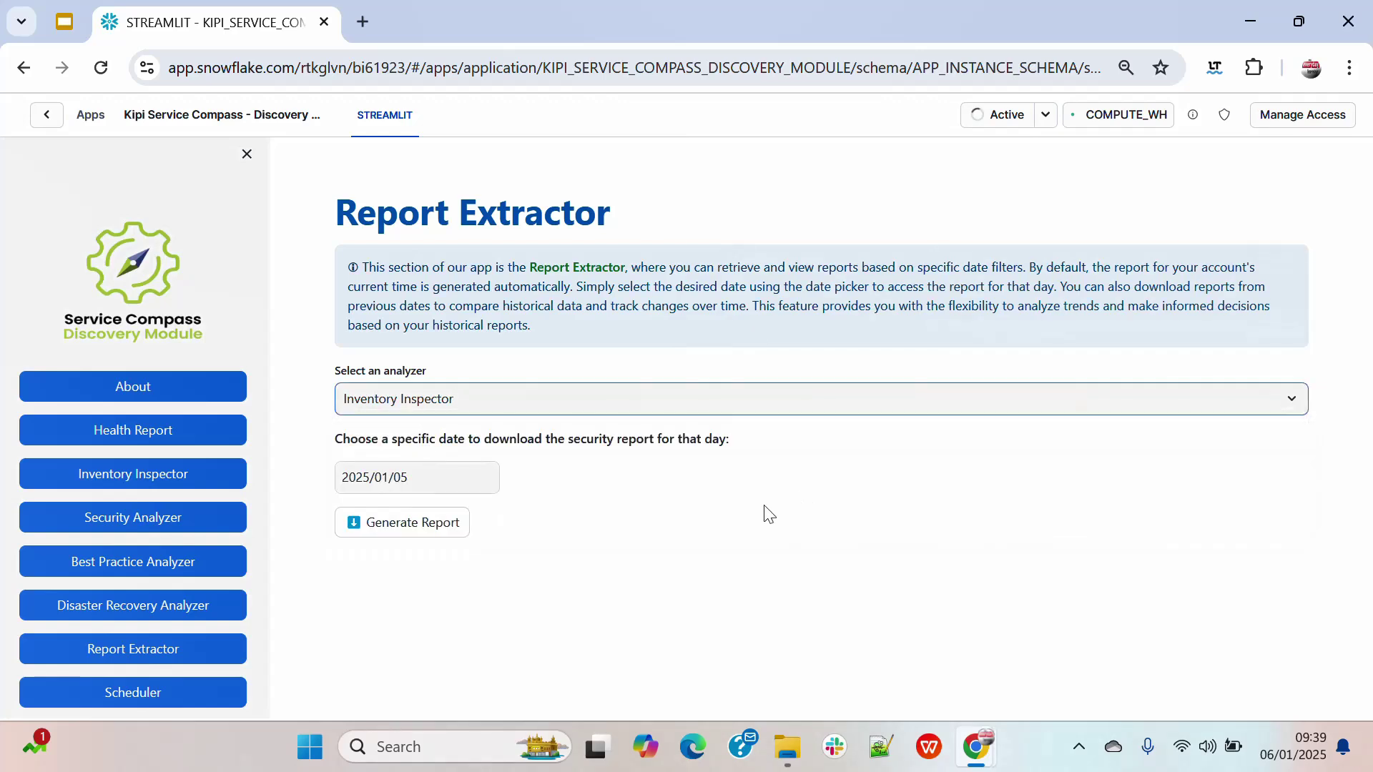
click(390, 535)
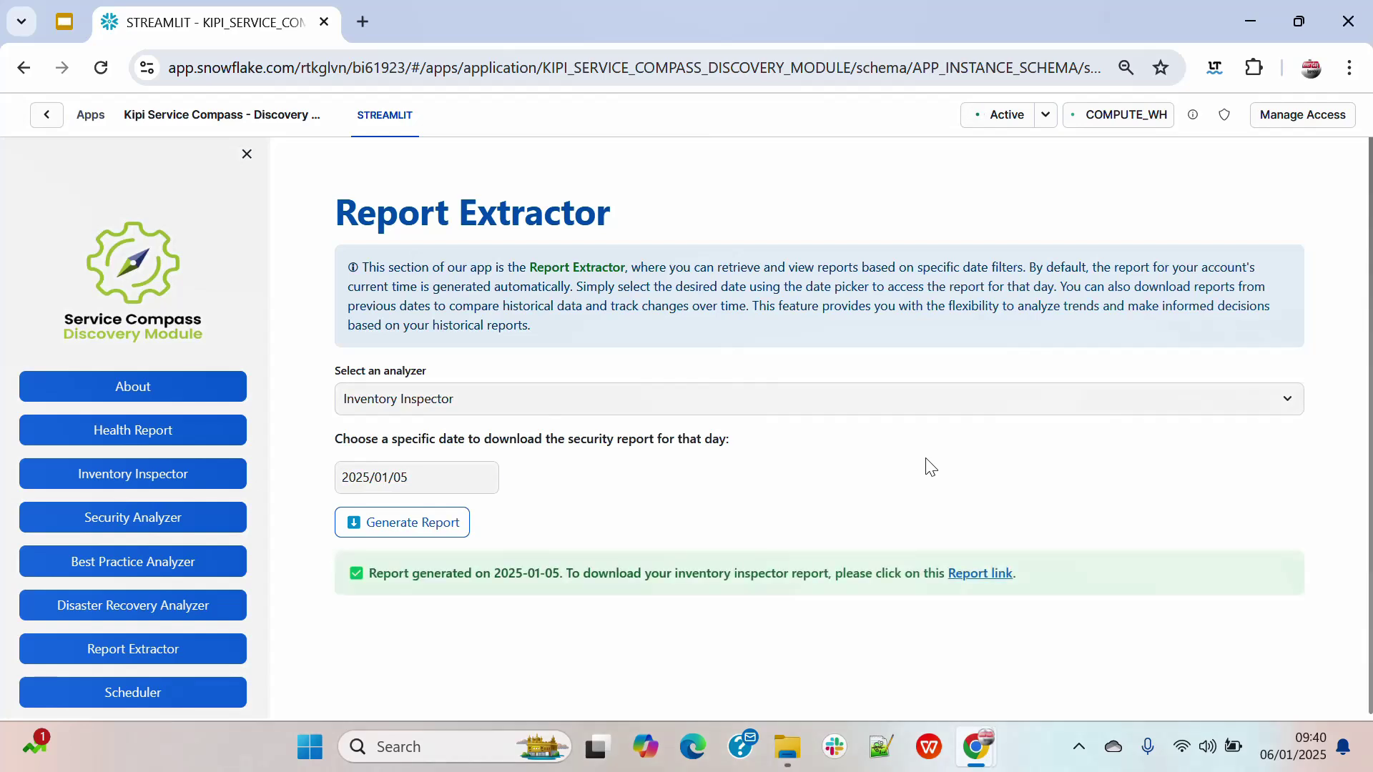
Download the generated Inventory Inspector report and open the report (1).html file in the browser.
click(980, 574)
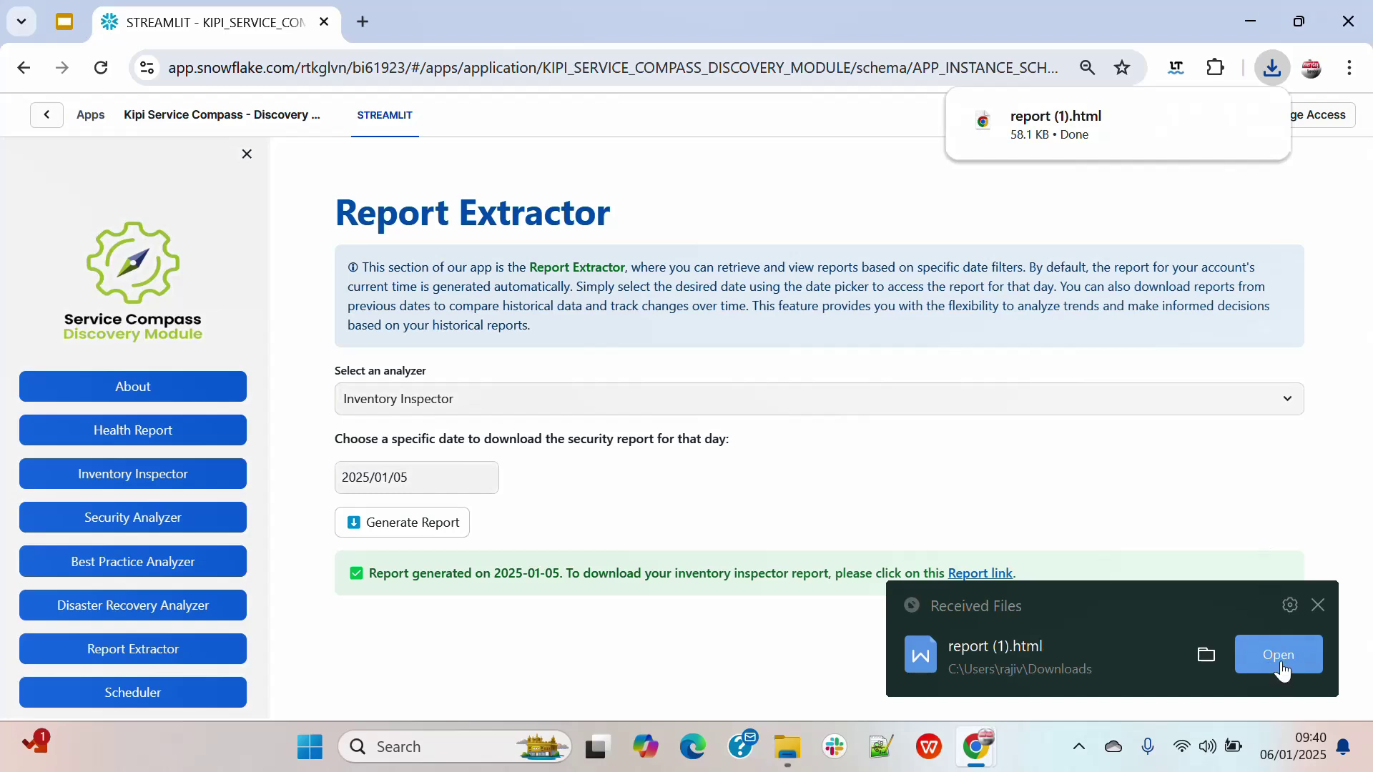
click(1281, 669)
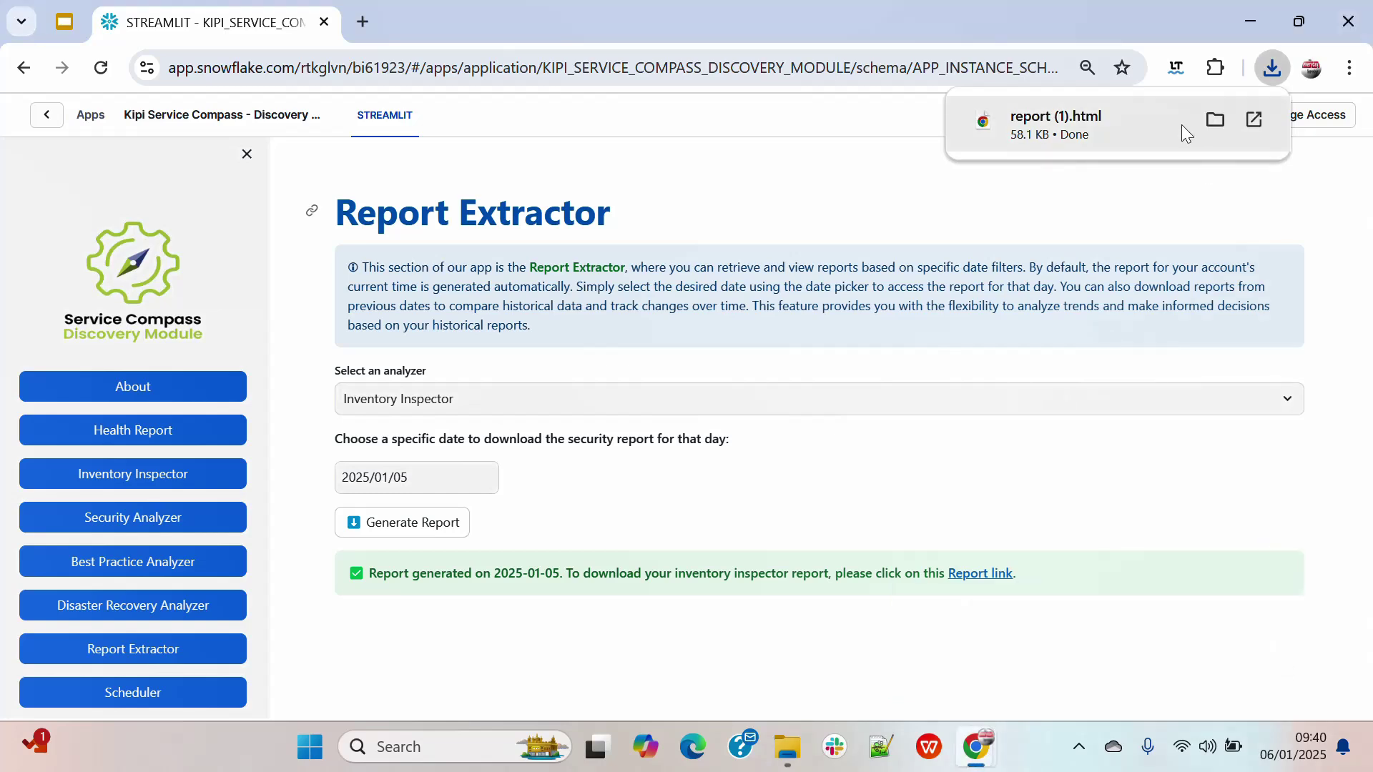
click(1254, 119)
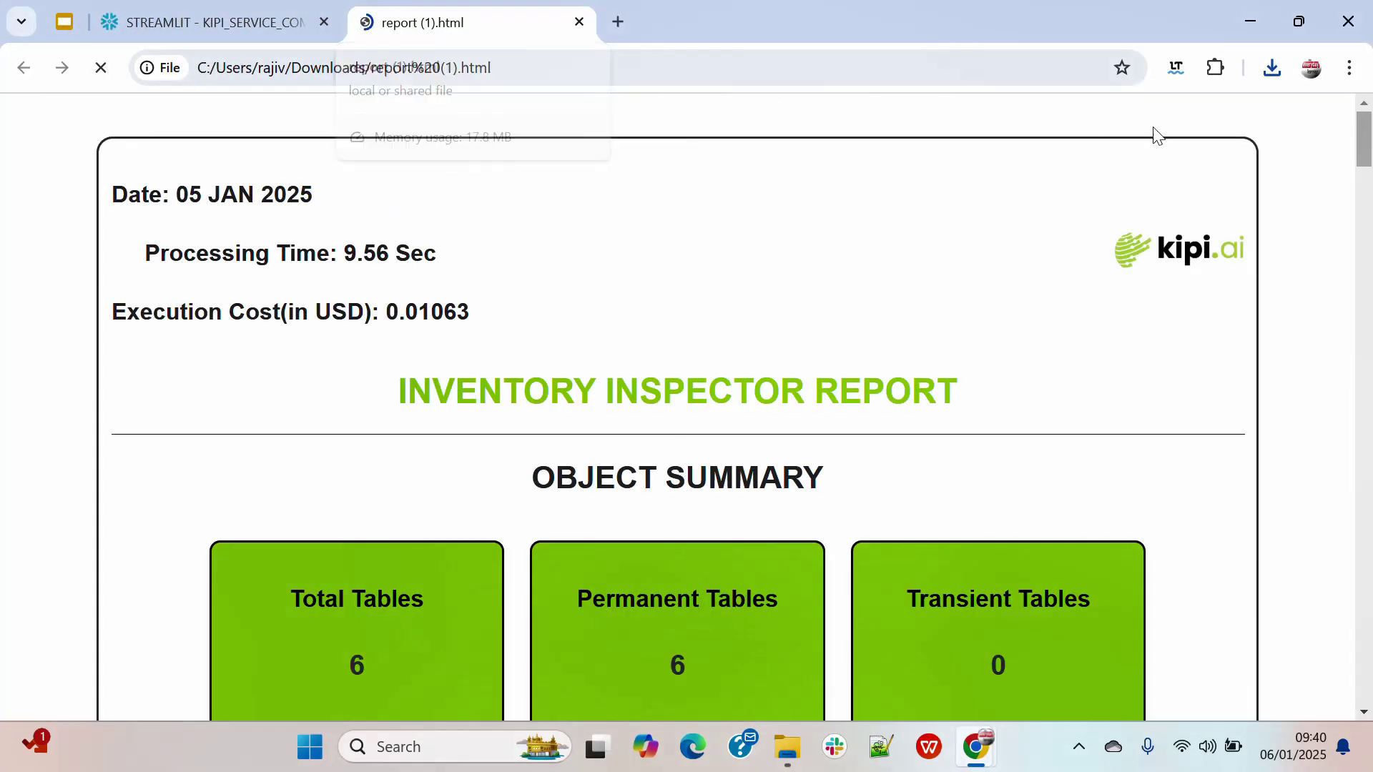
Examine the date, processing time and execution cost in the header of the Inventory Inspector report.
triple_click(154, 197)
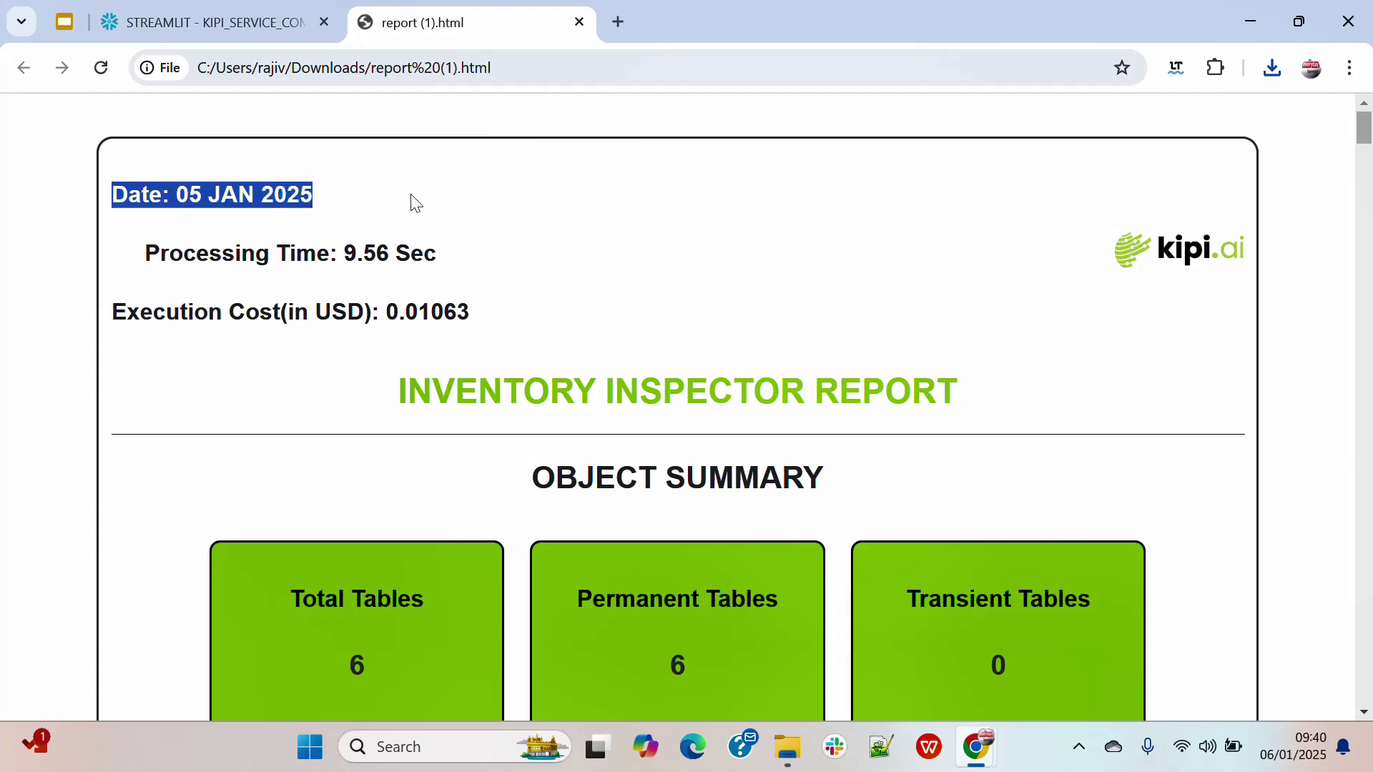
drag(463, 261, 112, 251)
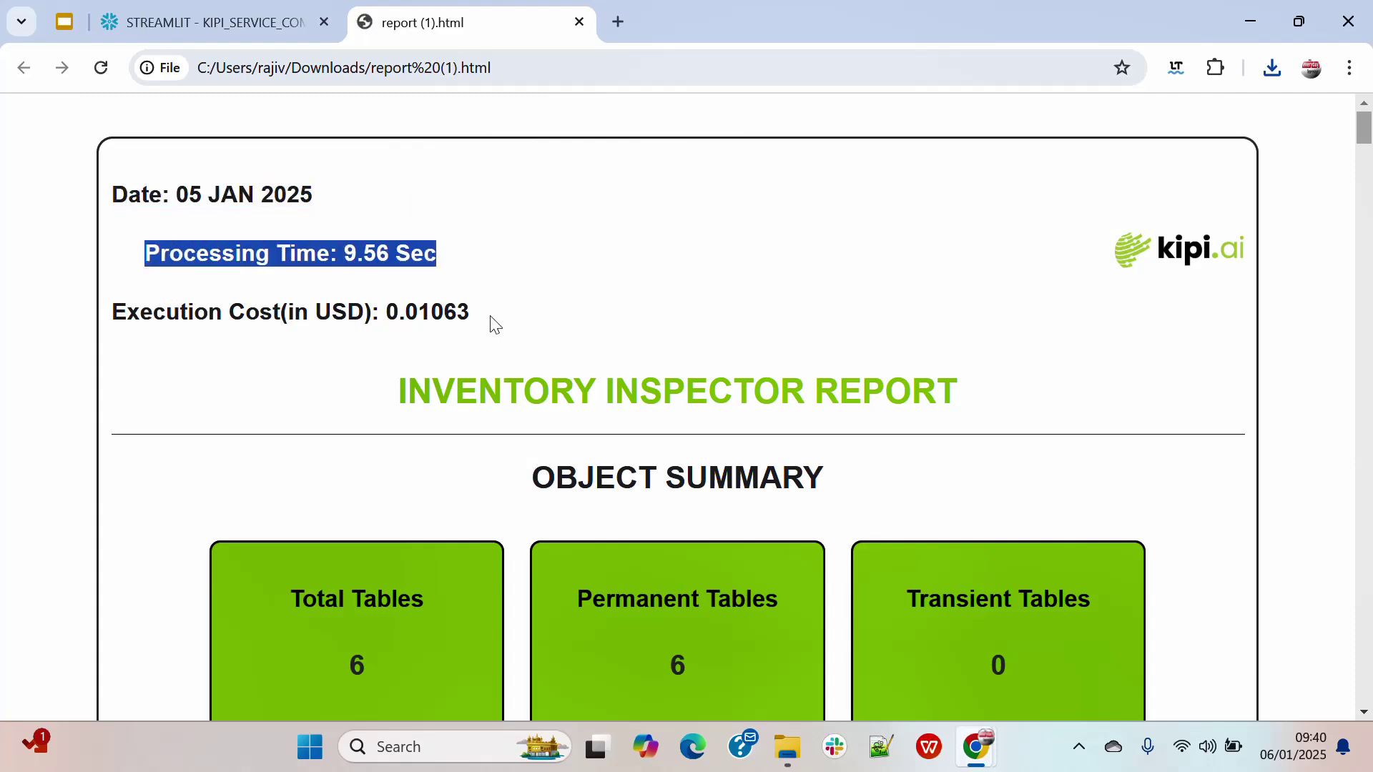
drag(490, 322, 117, 313)
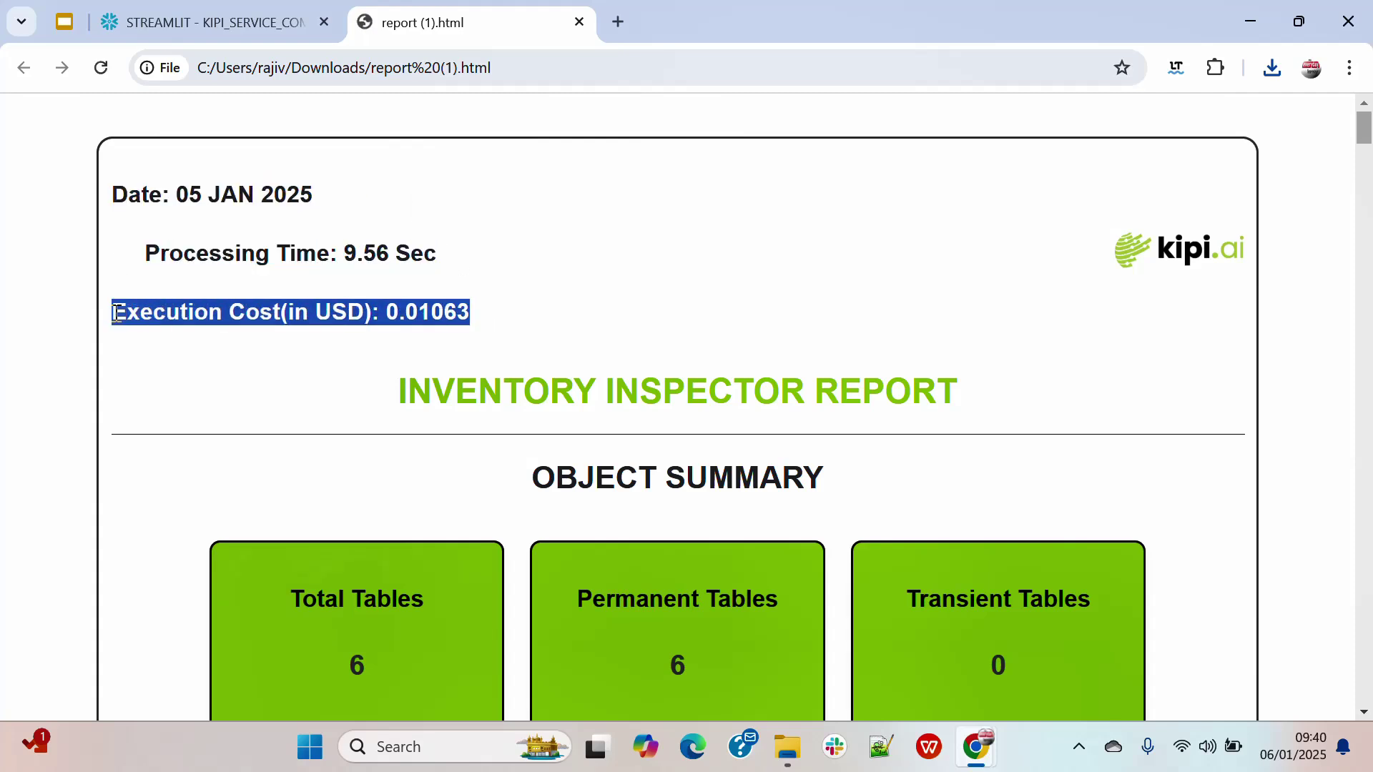
Review the Object Summary cards in the report, from the table counts through to Total Shares and Total Users.
scroll(843, 321, down, 3)
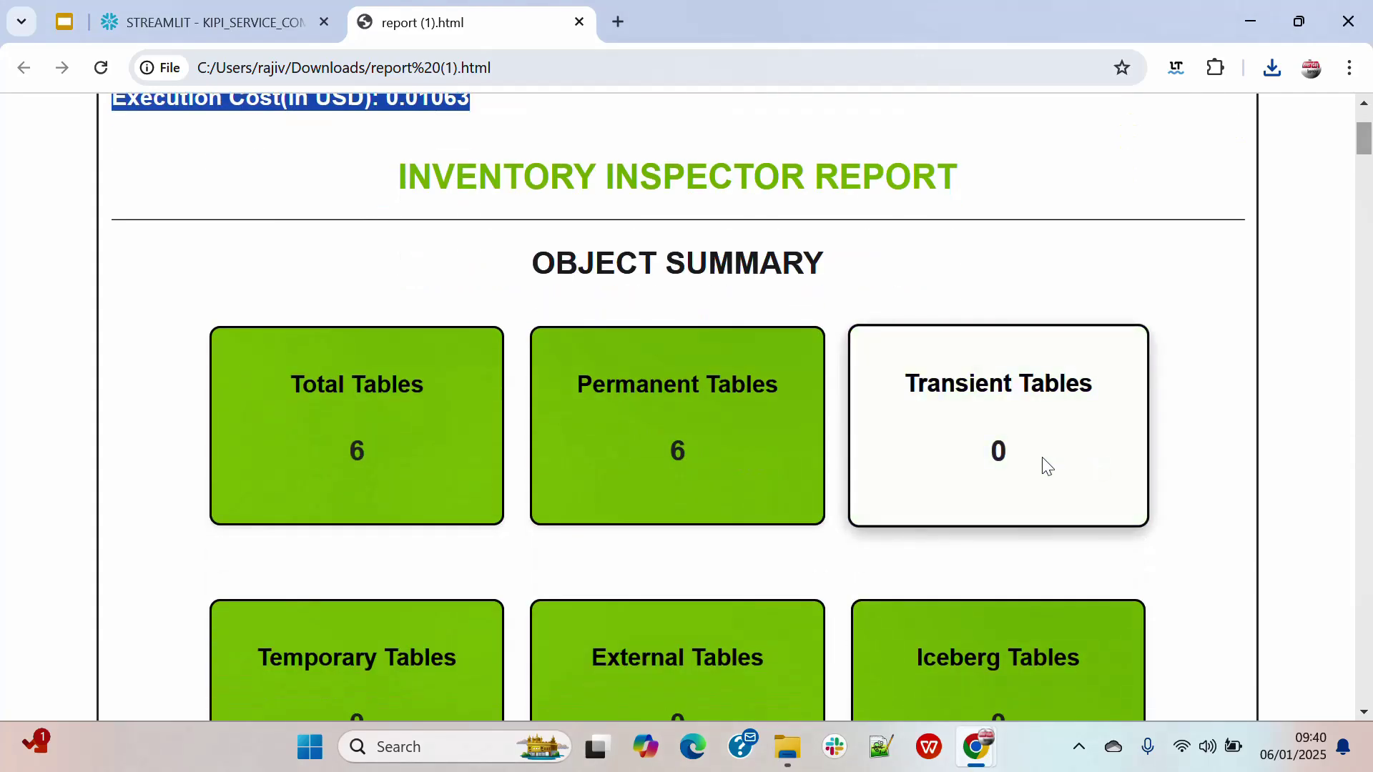
scroll(1168, 484, down, 8)
scroll(1169, 489, down, 20)
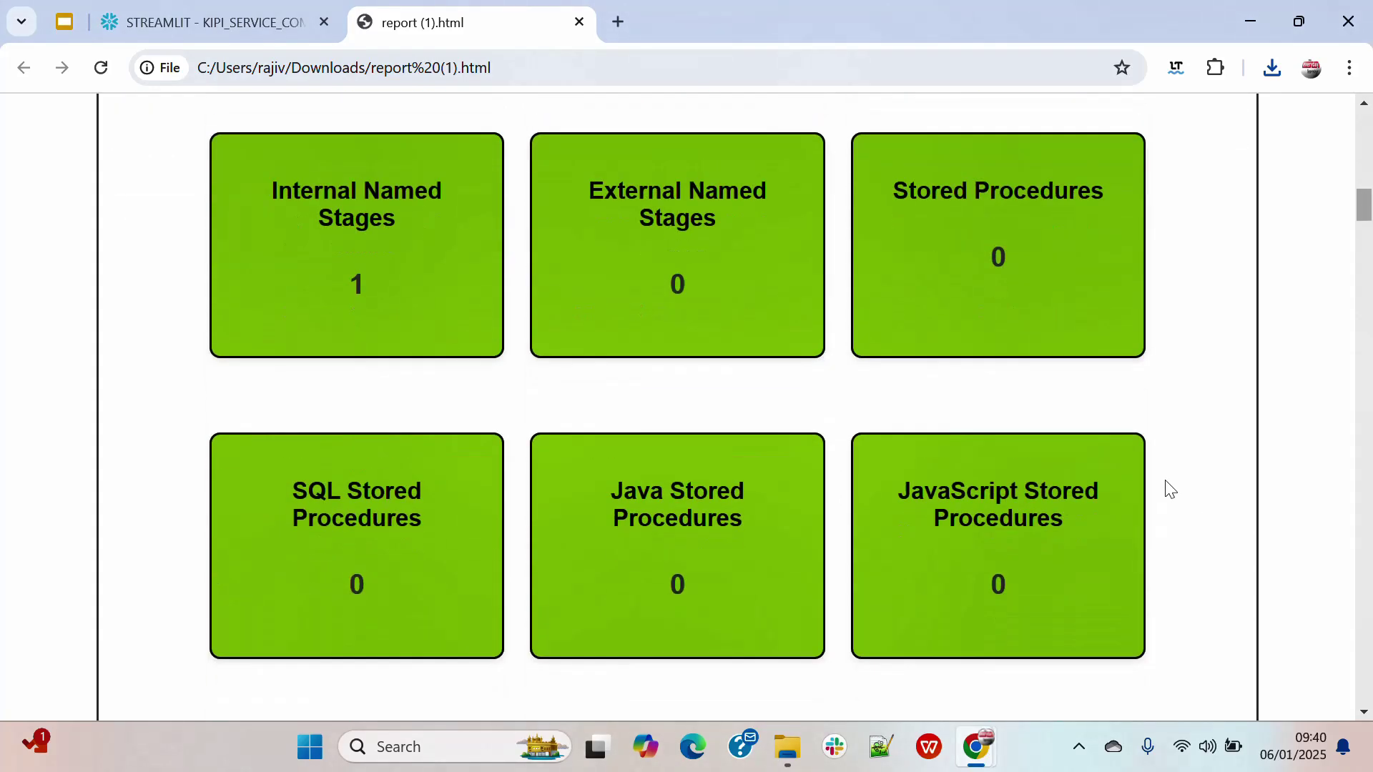
scroll(1167, 489, down, 20)
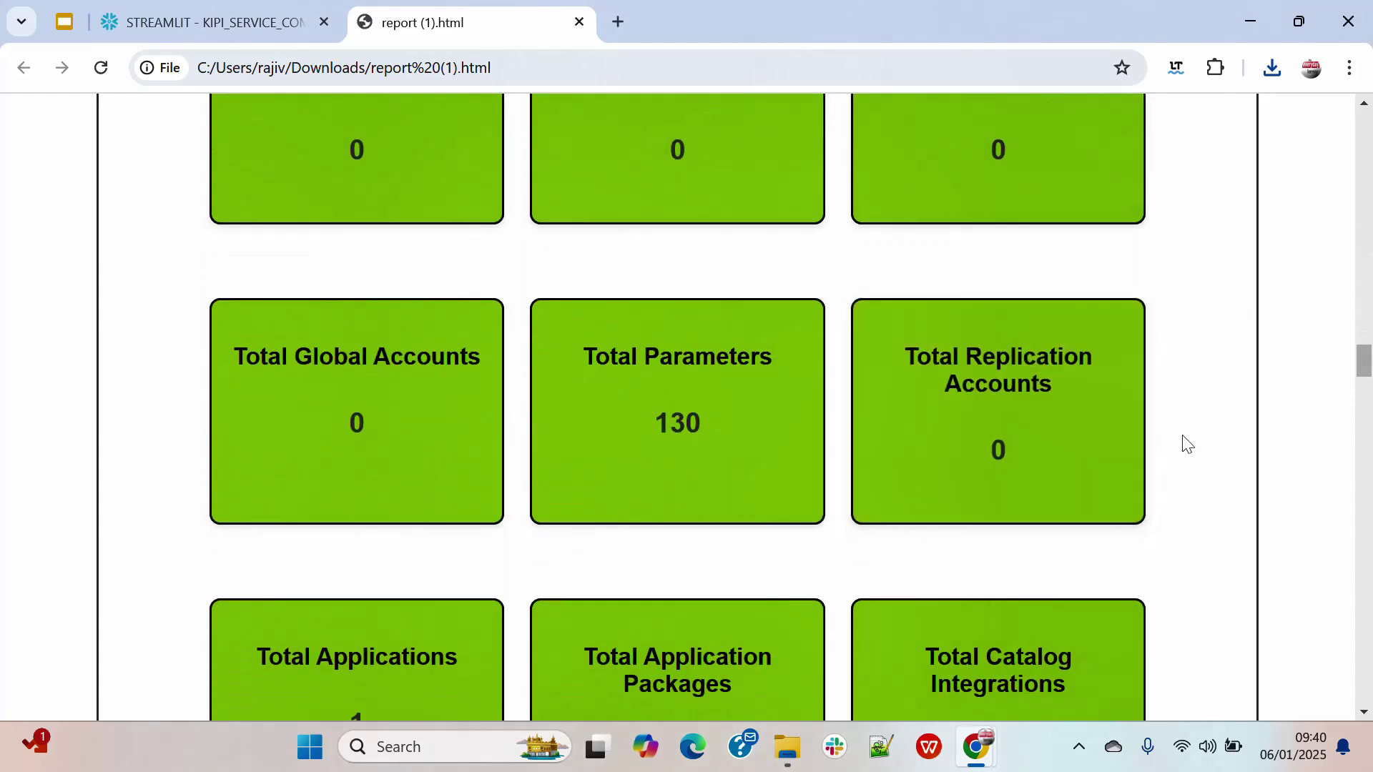
scroll(1205, 473, down, 19)
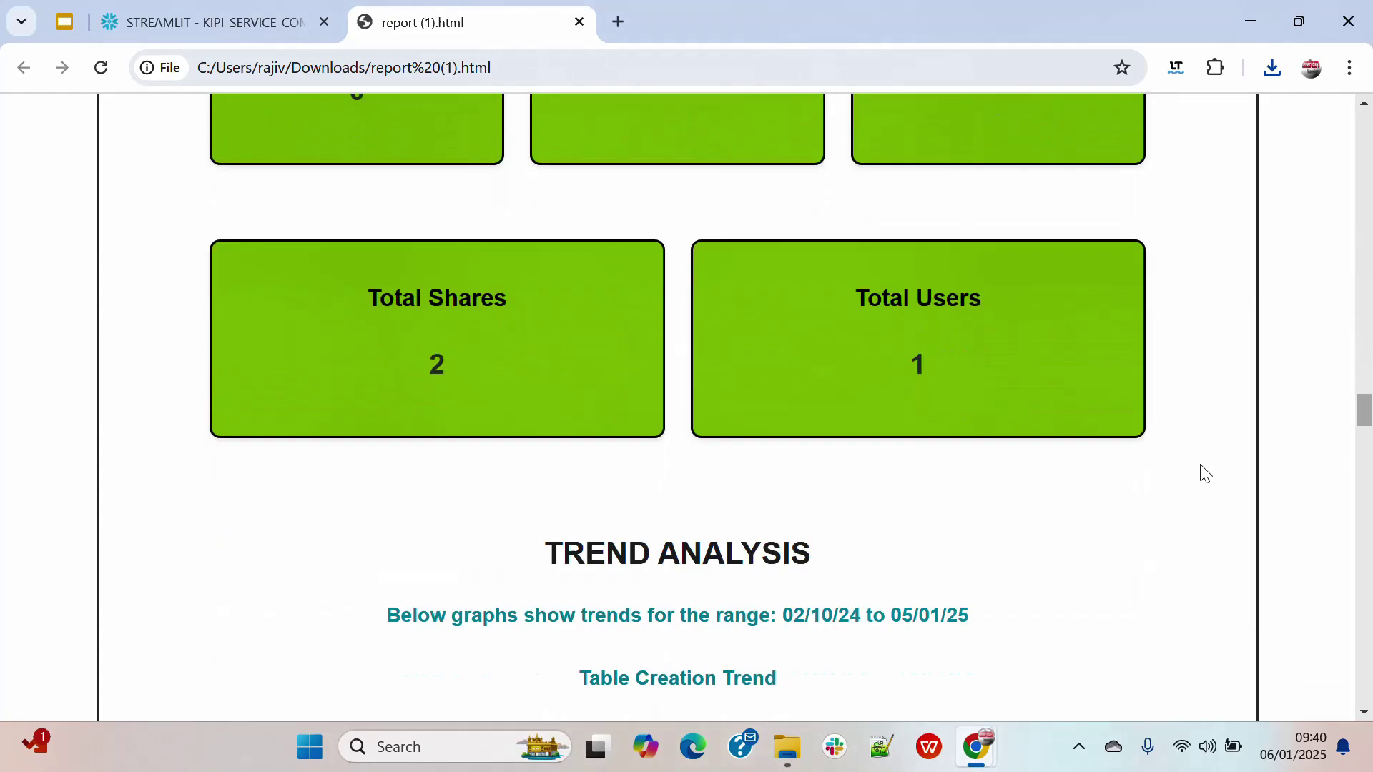
scroll(1206, 474, up, 8)
scroll(1205, 473, up, 5)
scroll(1205, 473, down, 10)
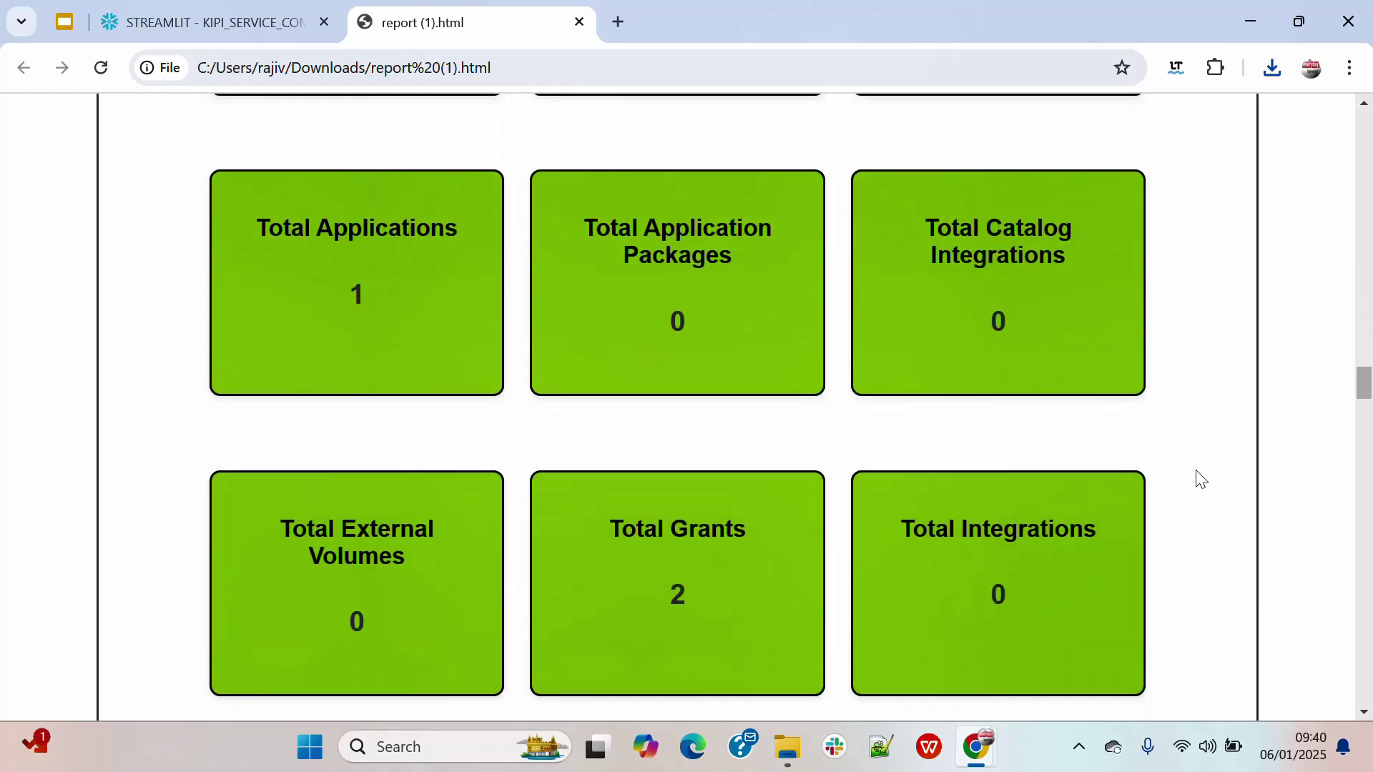
scroll(1202, 478, up, 1)
scroll(1201, 481, up, 1)
Review the report's creation trends, unused-table storage savings and largest schemas and objects, then return to the report header.
scroll(1201, 480, down, 20)
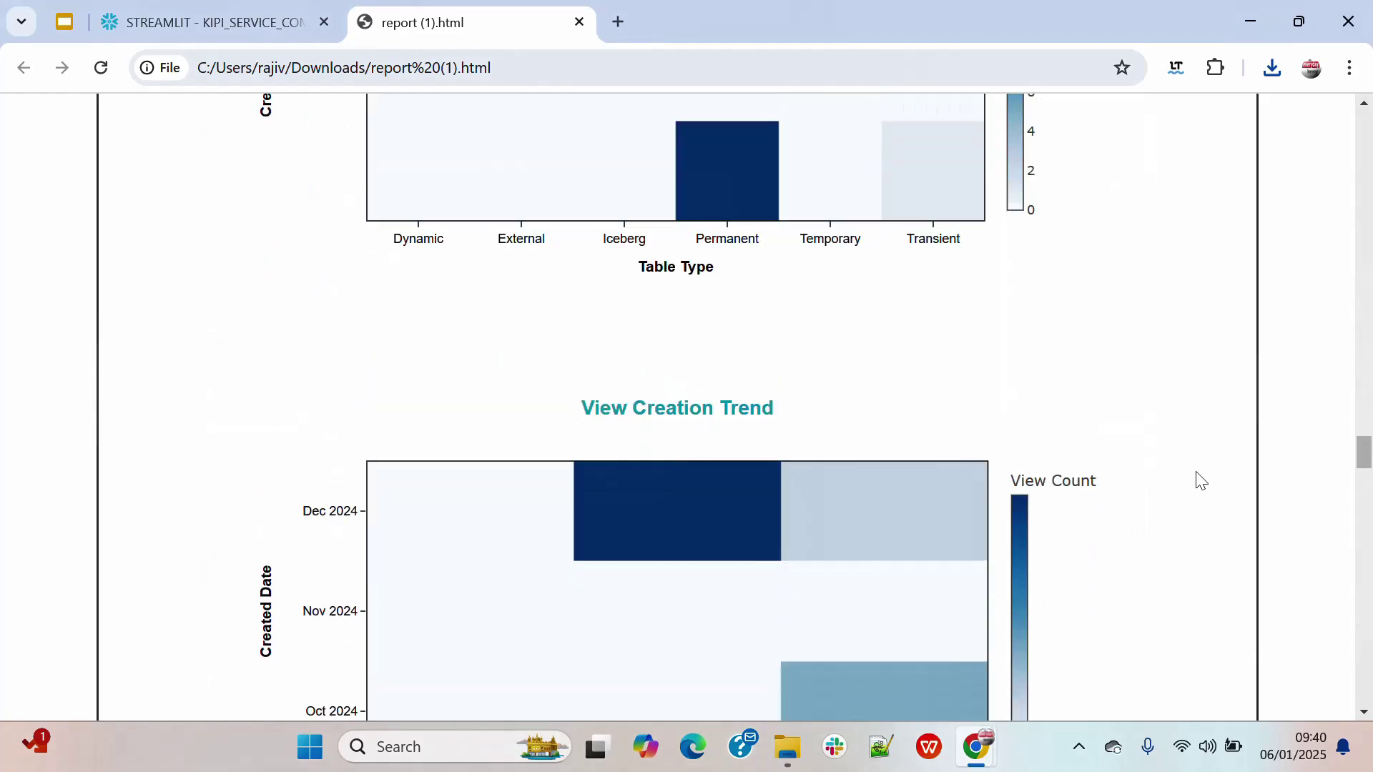
scroll(1201, 480, down, 13)
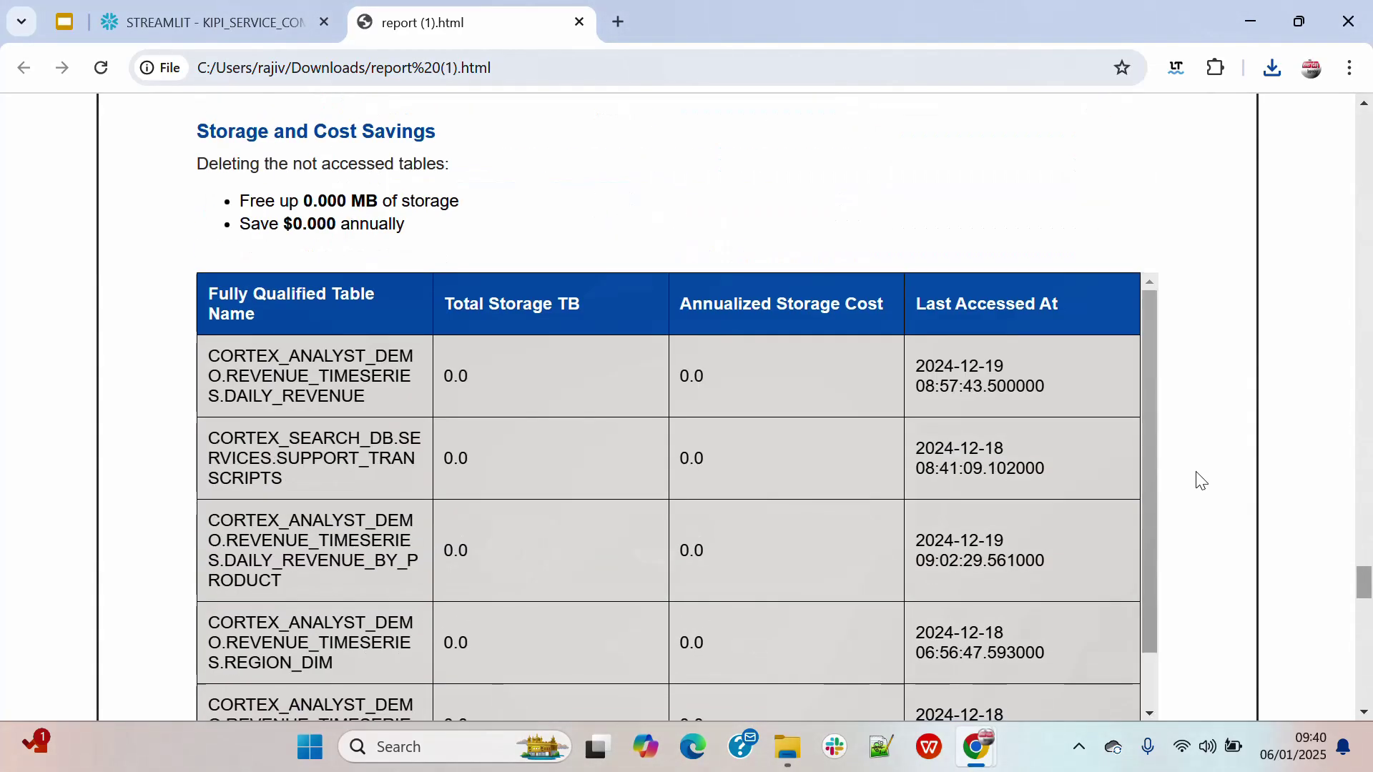
scroll(1201, 480, down, 20)
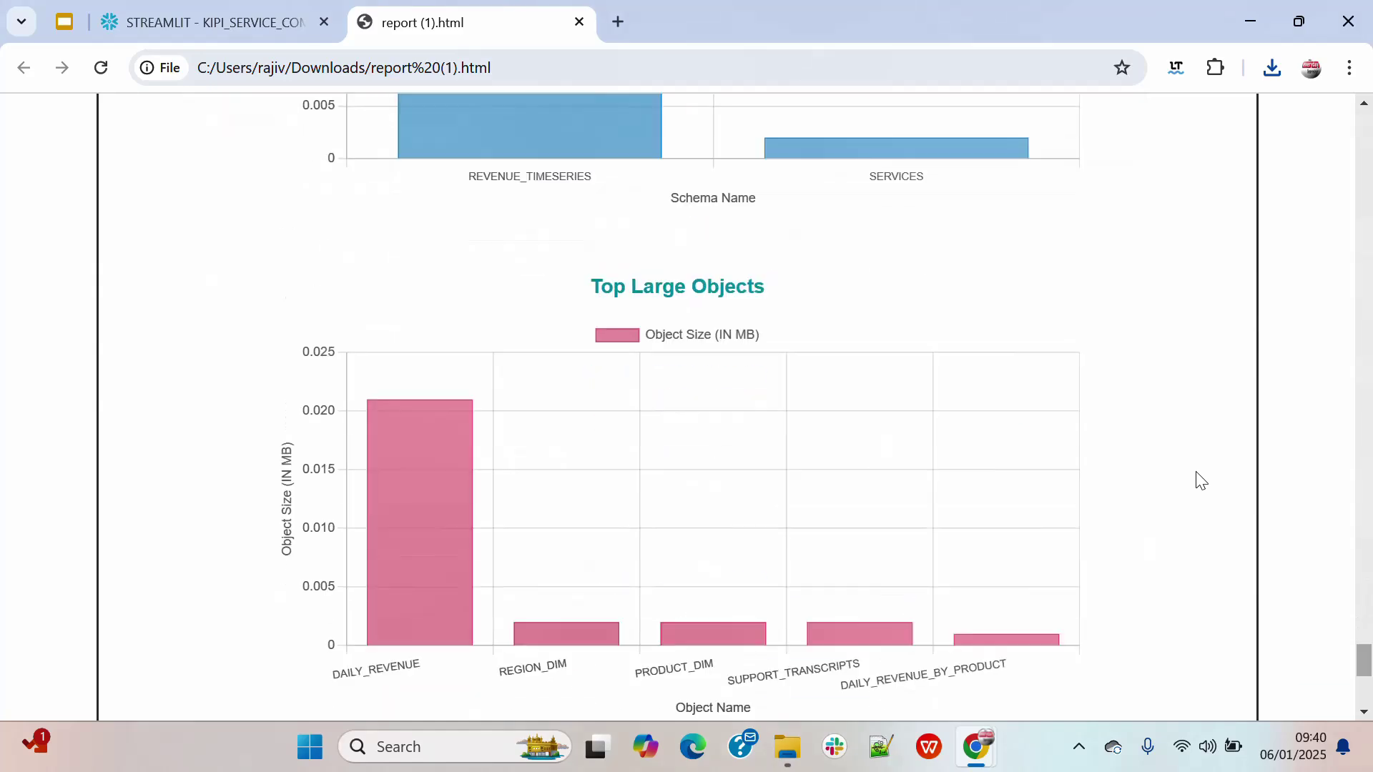
scroll(1201, 481, up, 18)
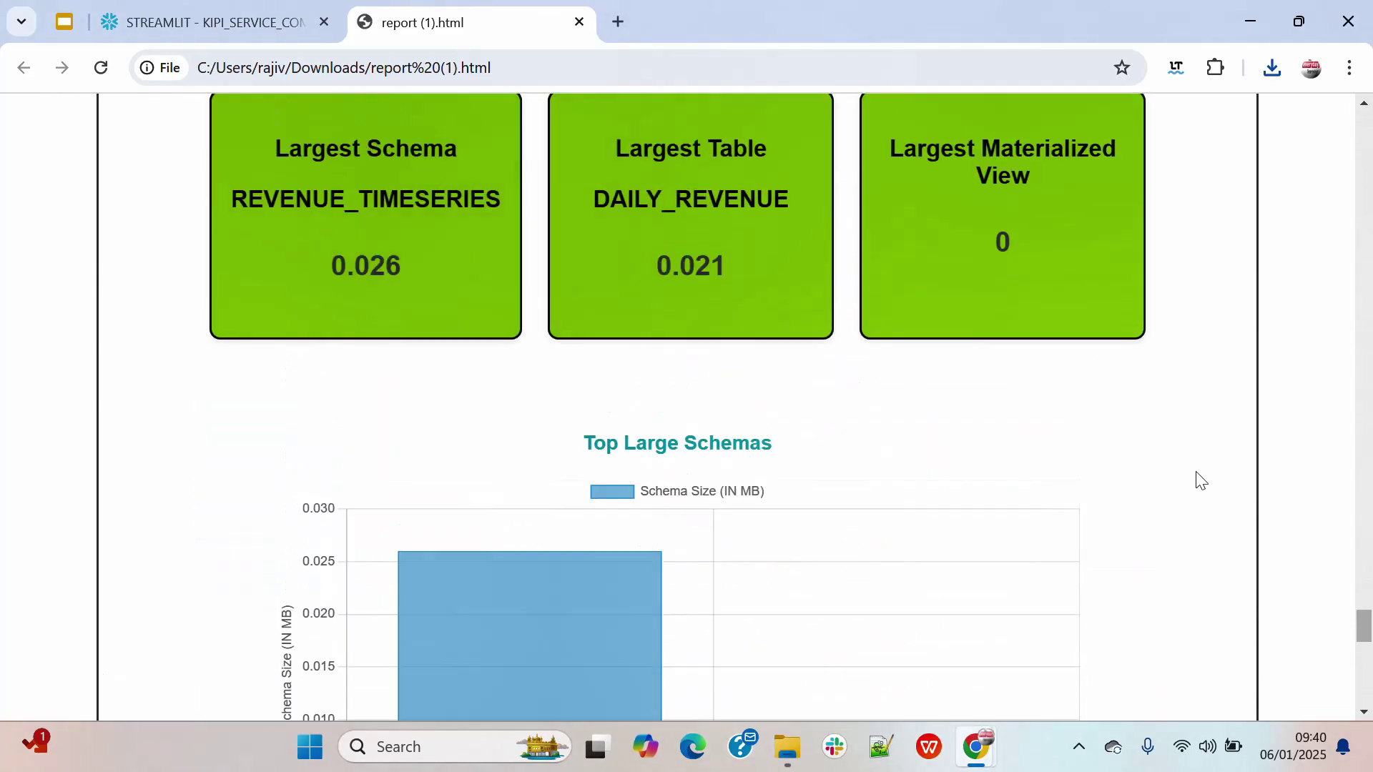
scroll(1201, 480, up, 20)
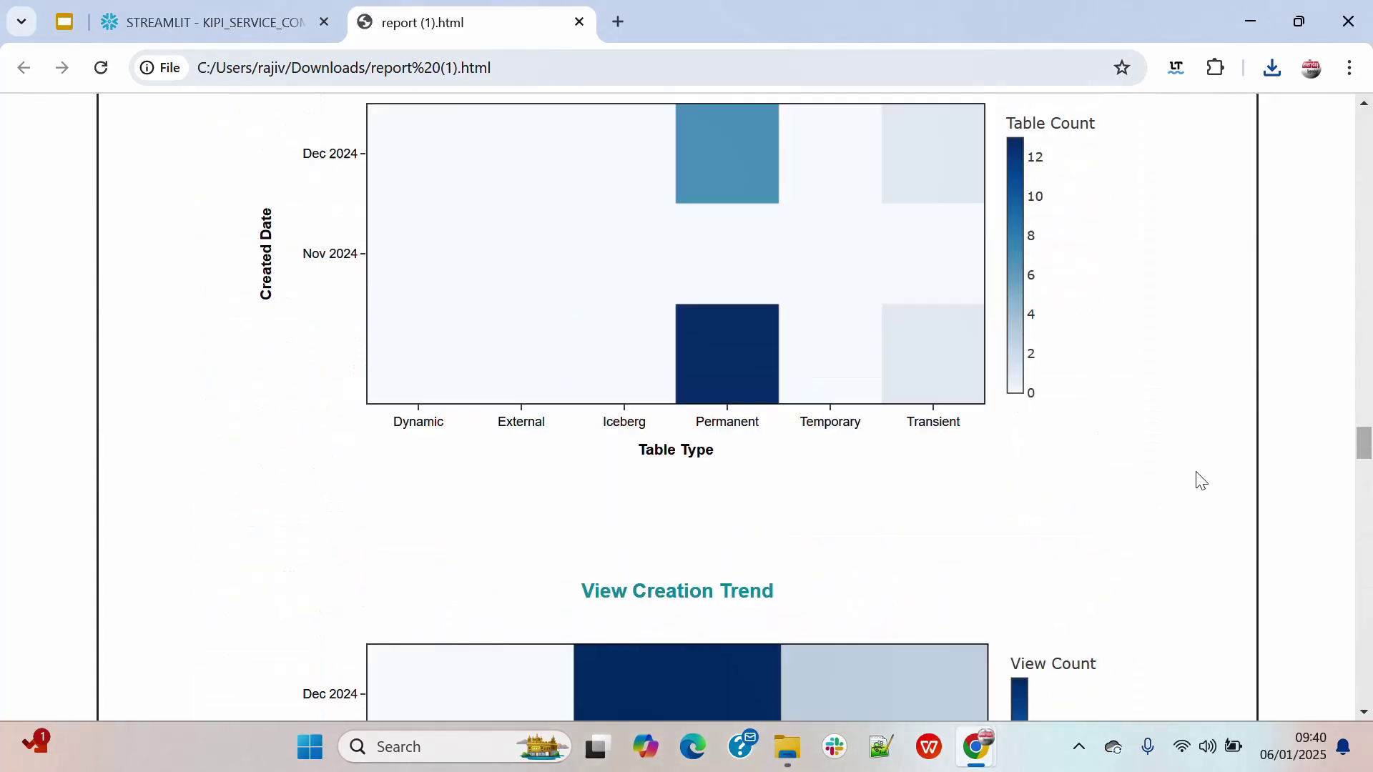
scroll(1201, 478, up, 20)
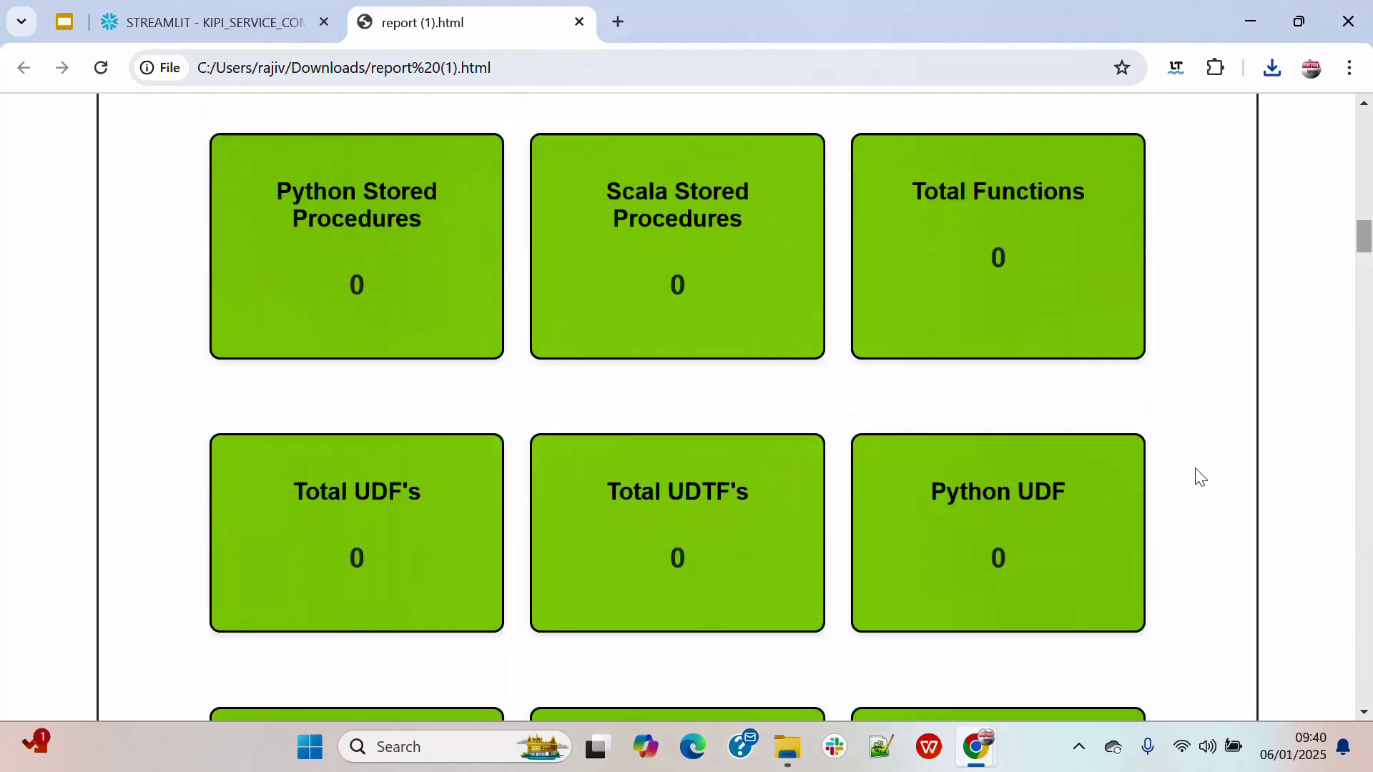
scroll(1201, 478, up, 15)
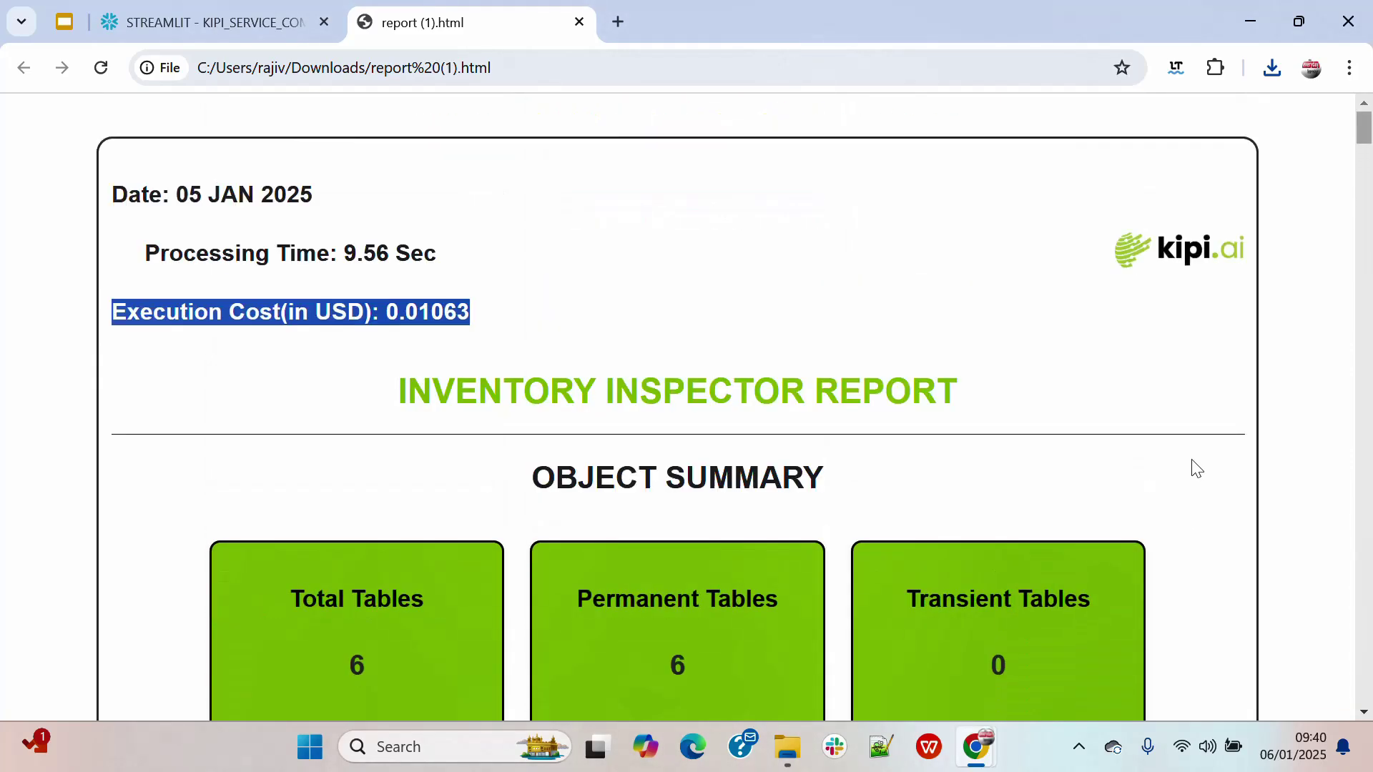
Switch back to the Kipi Service Compass Discovery Module and open the Inventory Inspector.
click(167, 24)
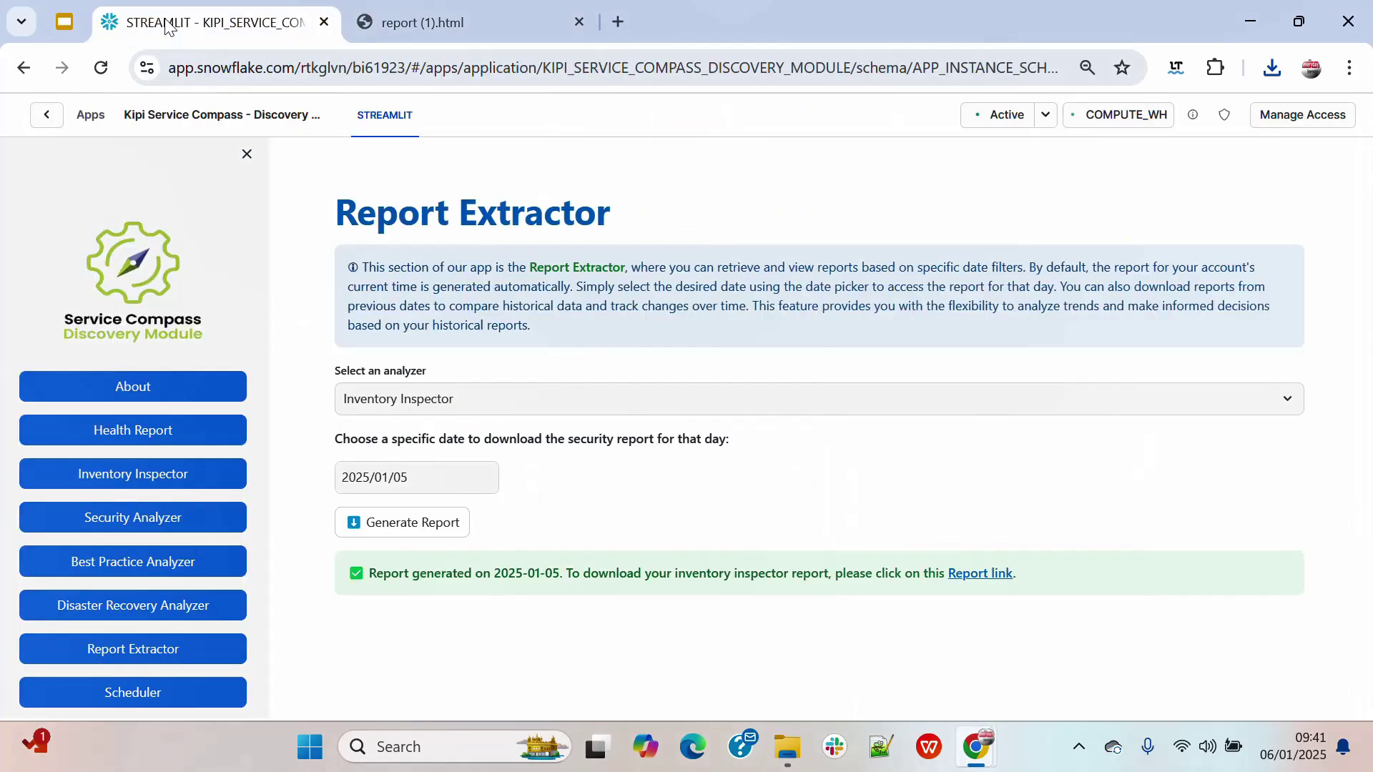
click(198, 475)
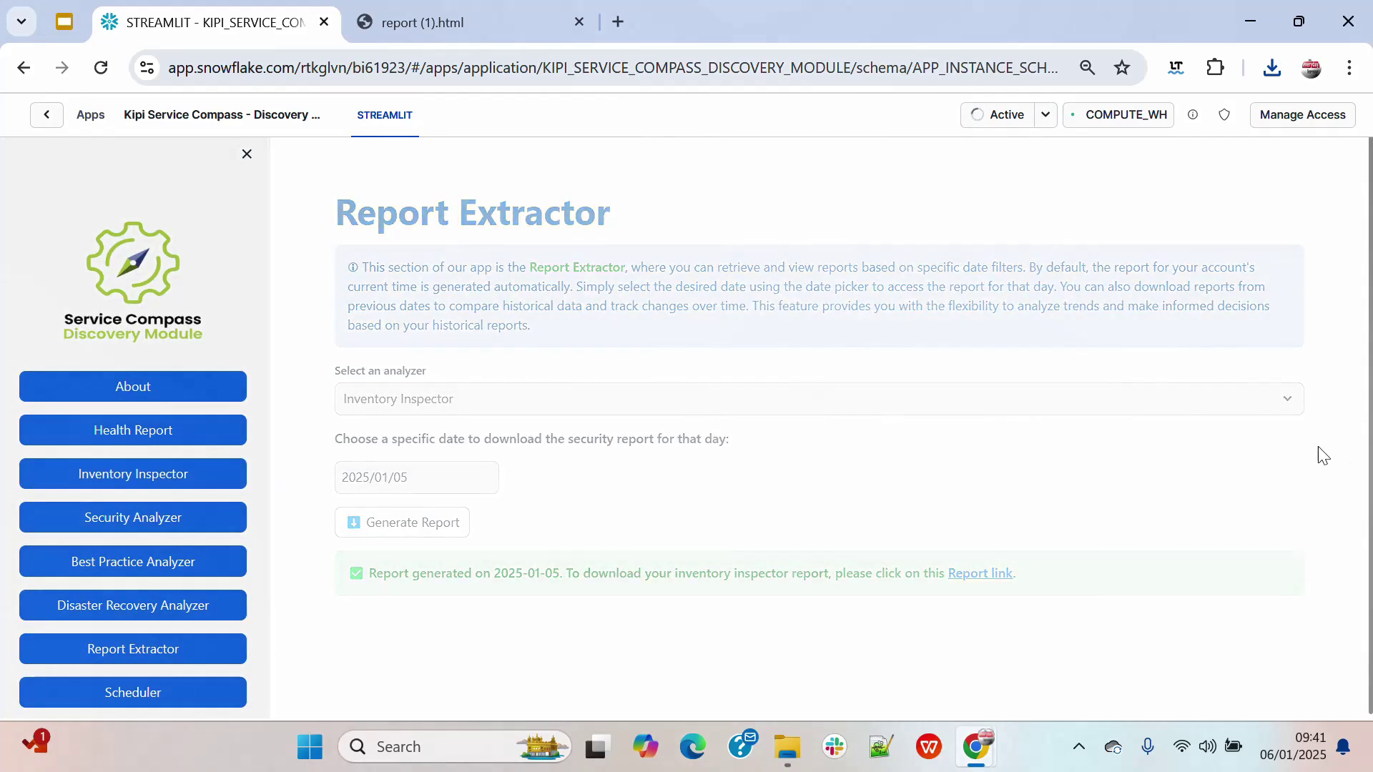